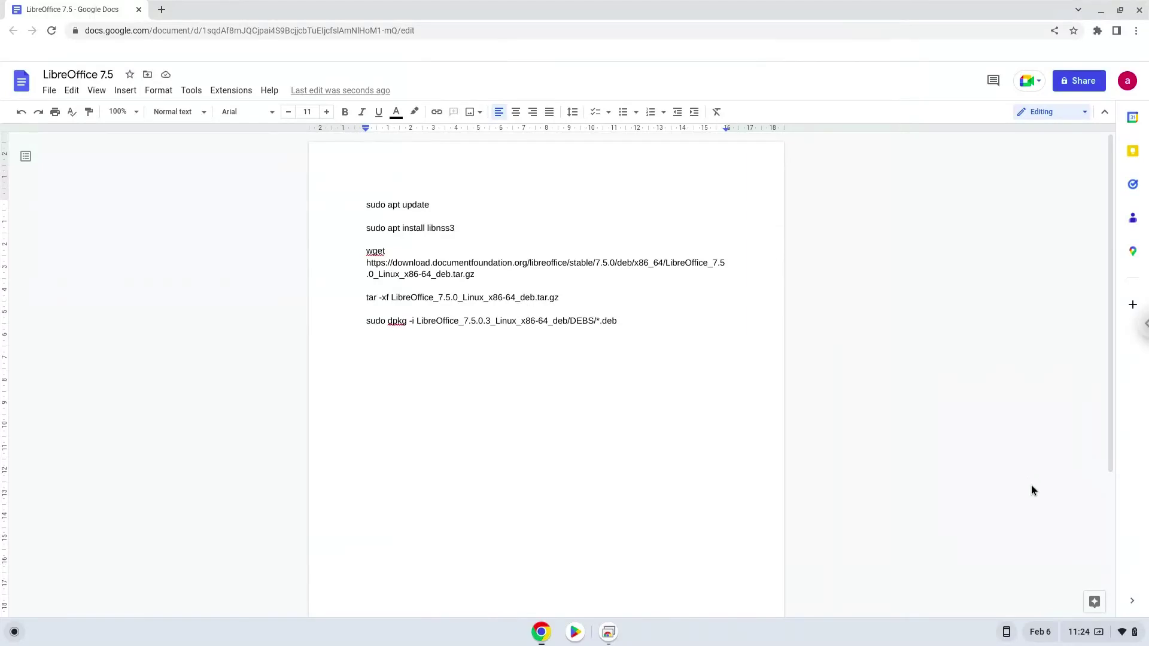
# Step: From Settings > Advanced > Developers, start turning on the Linux development environment (450 MB download)
pyautogui.click(1084, 631)
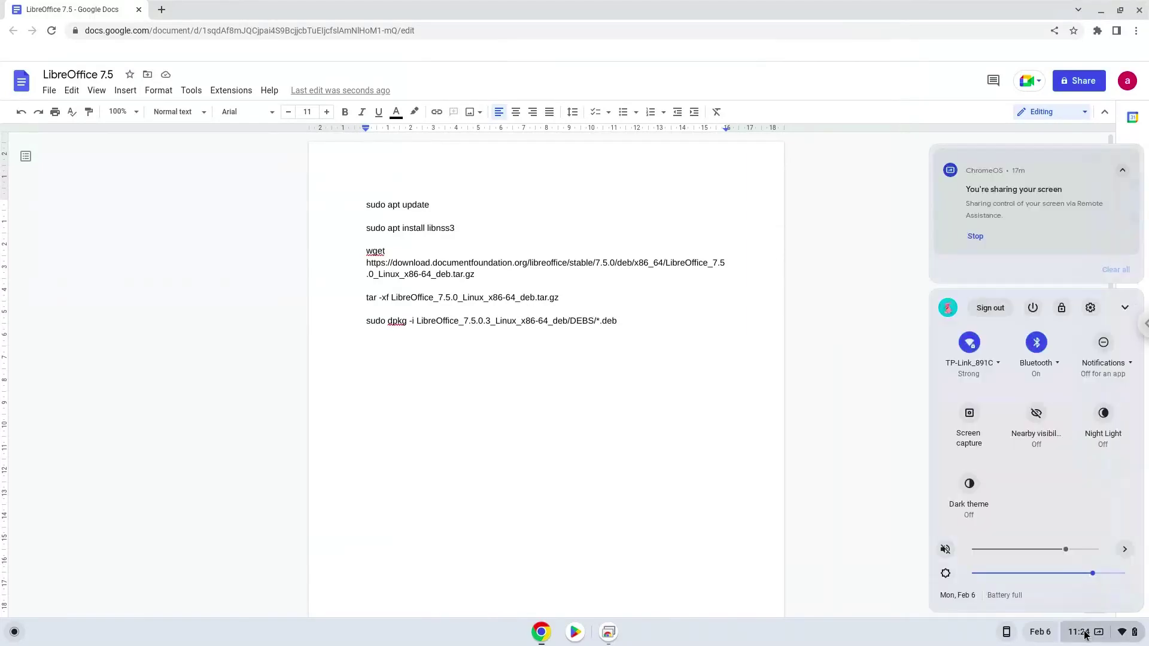
pyautogui.click(1090, 308)
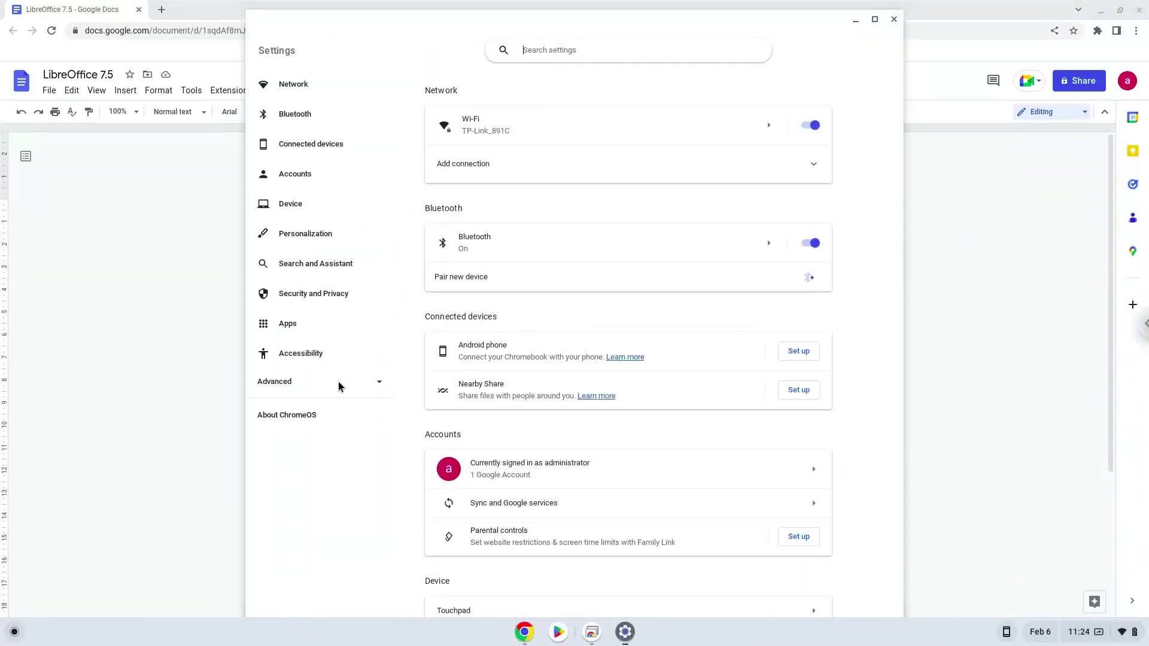
pyautogui.click(339, 383)
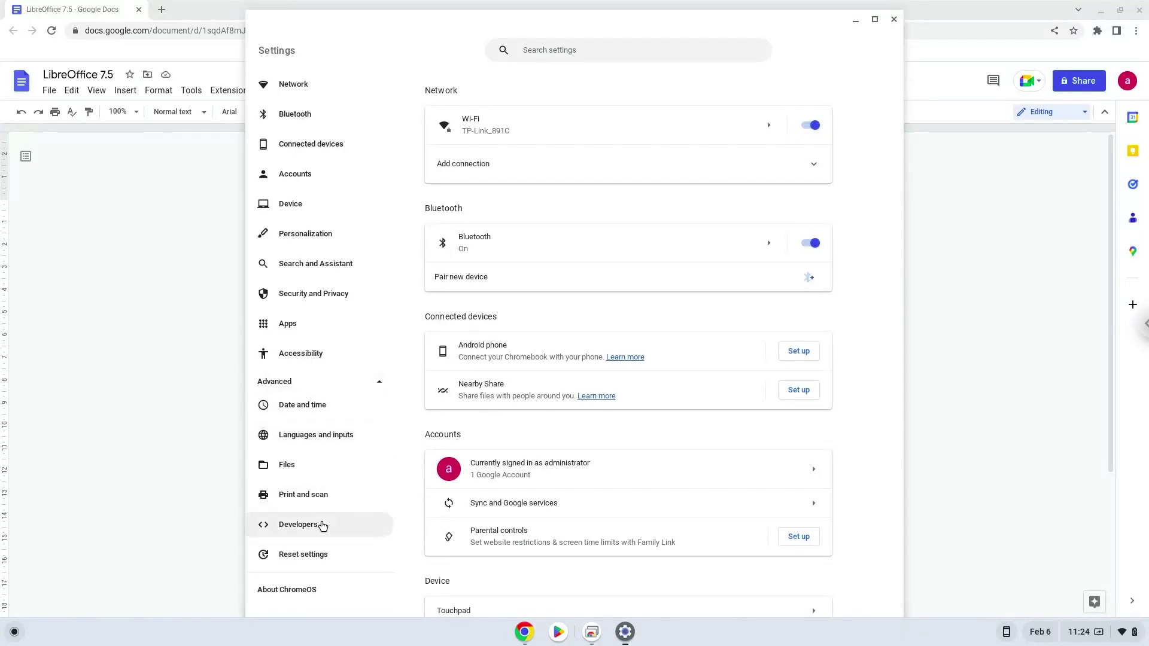
pyautogui.click(322, 526)
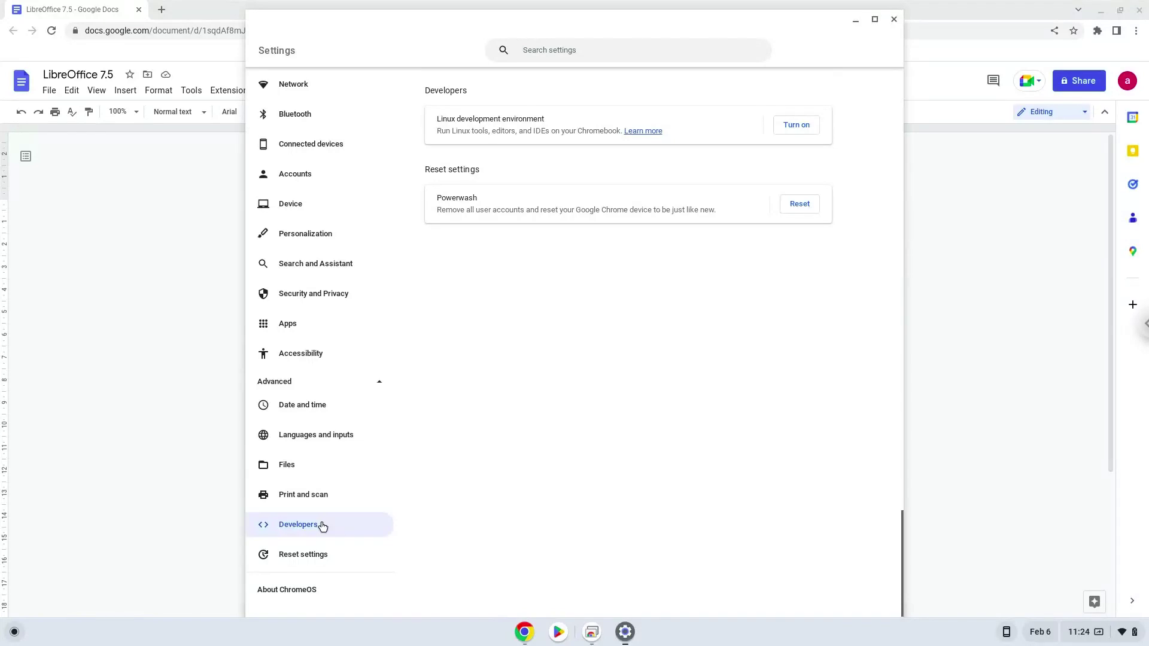
pyautogui.click(799, 125)
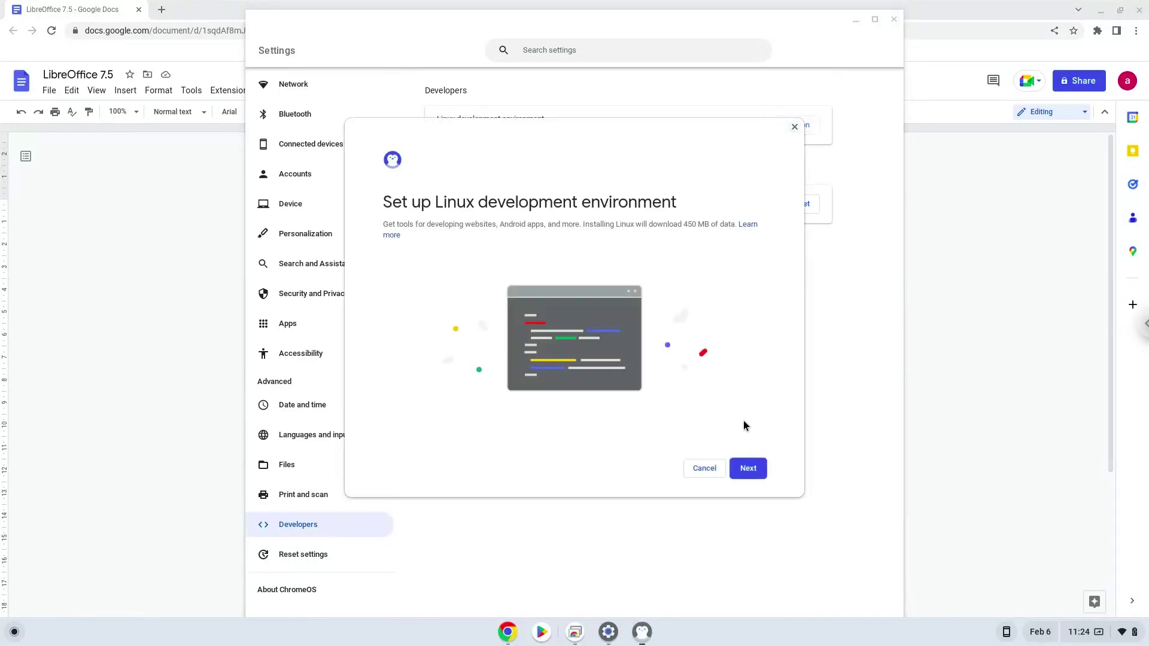
# Step: Install the Linux development environment, then close the Terminal window that appears
pyautogui.click(737, 471)
pyautogui.click(737, 470)
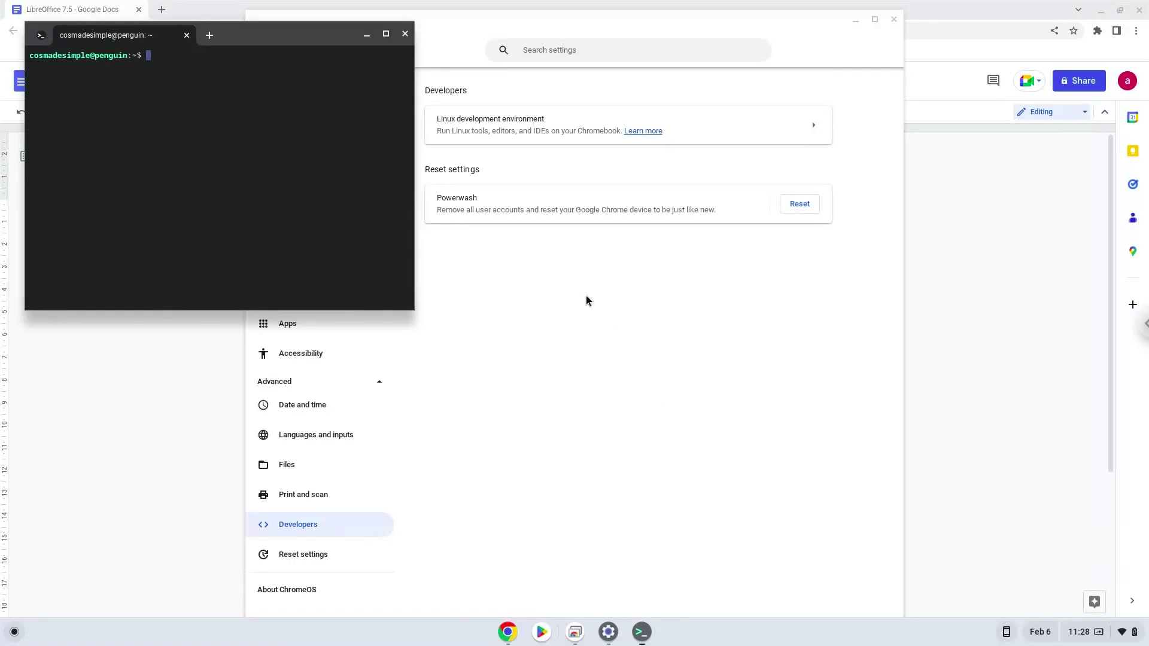
pyautogui.click(405, 35)
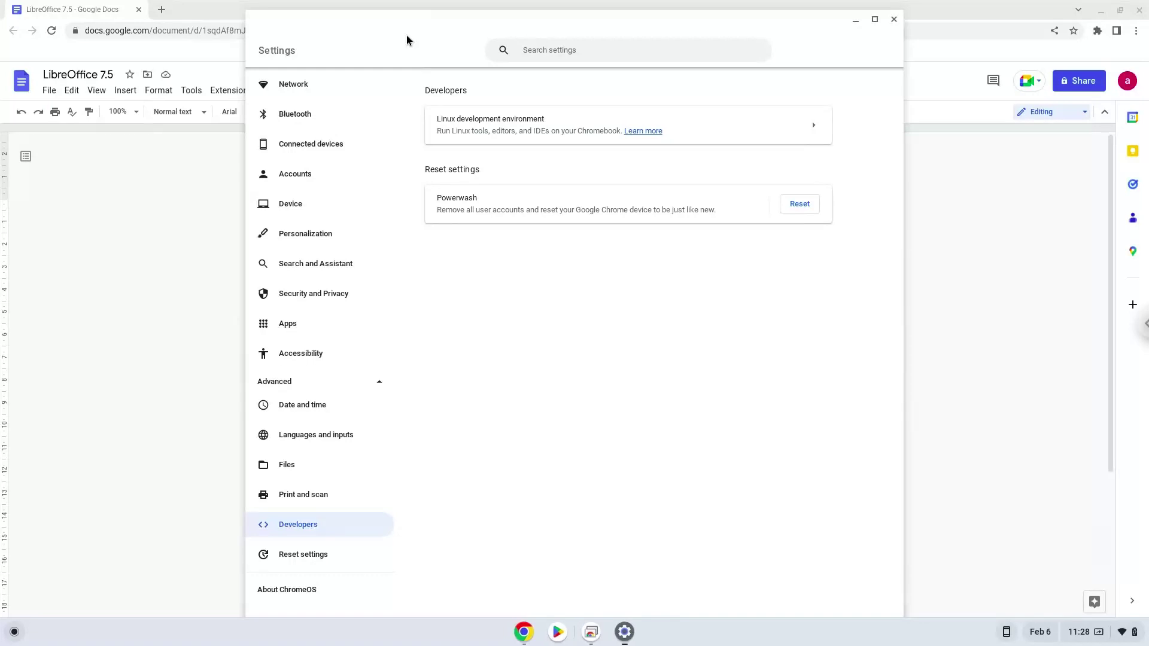
# Step: Close Settings, copy the 'sudo apt update' line from the Docs notes, and open the launcher
pyautogui.click(895, 20)
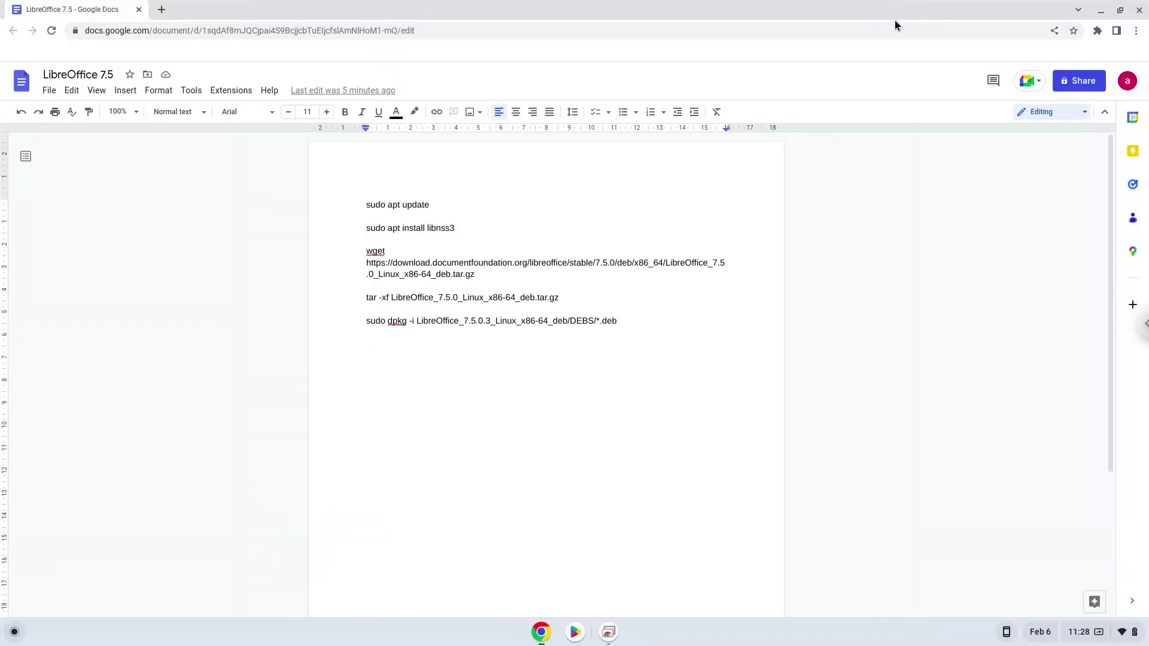
pyautogui.tripleClick(380, 204)
pyautogui.rightClick(380, 201)
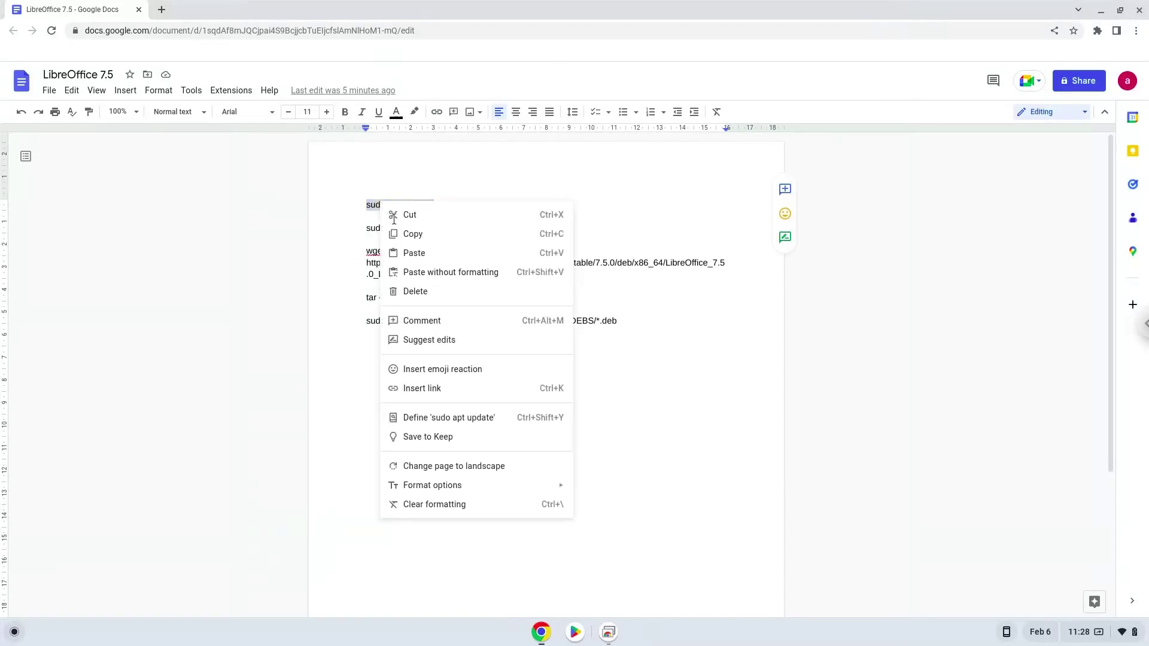
pyautogui.click(407, 235)
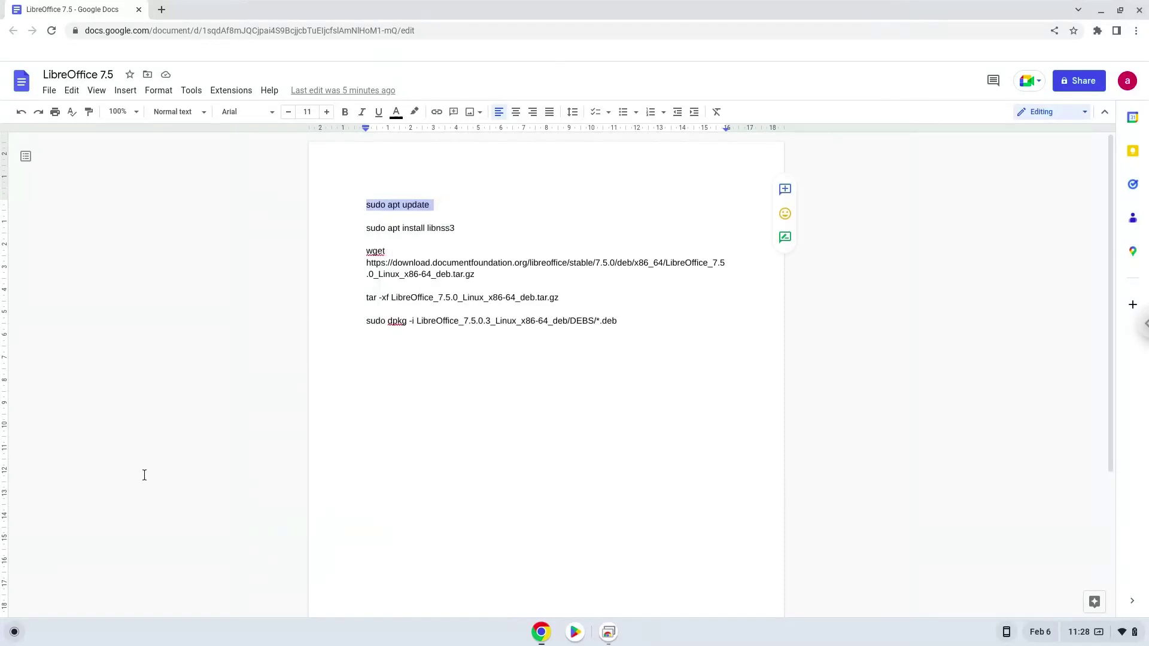
pyautogui.click(14, 633)
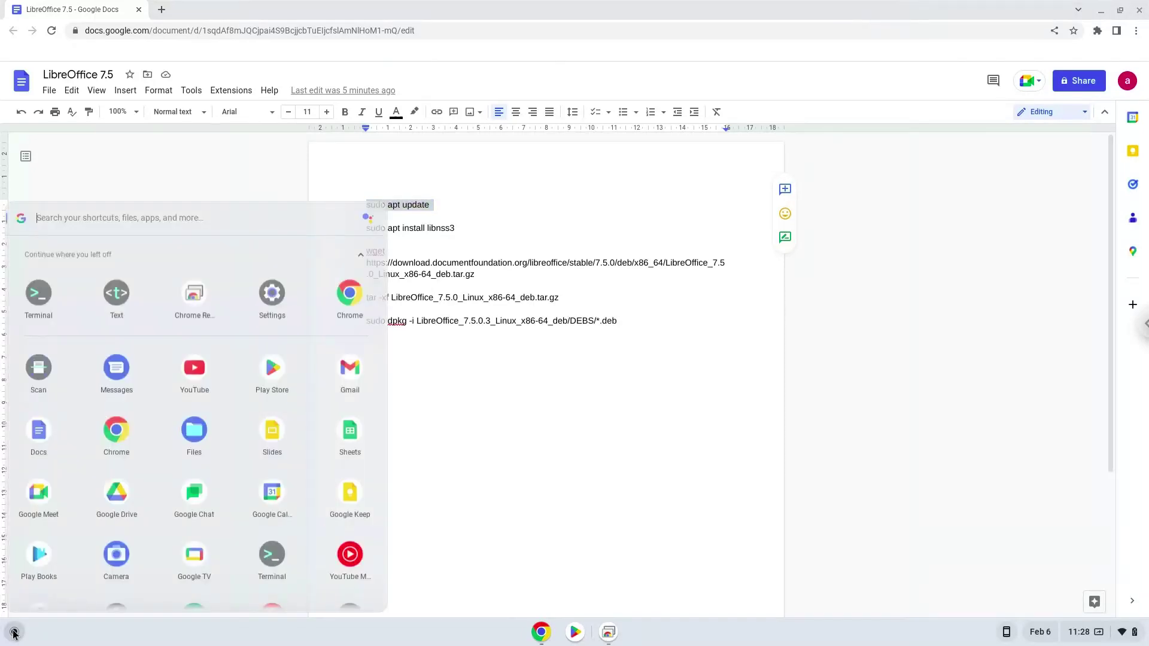
# Step: Run 'sudo apt update' in a maximized Terminal, then copy the 'sudo apt install libnss3' line
pyautogui.click(38, 289)
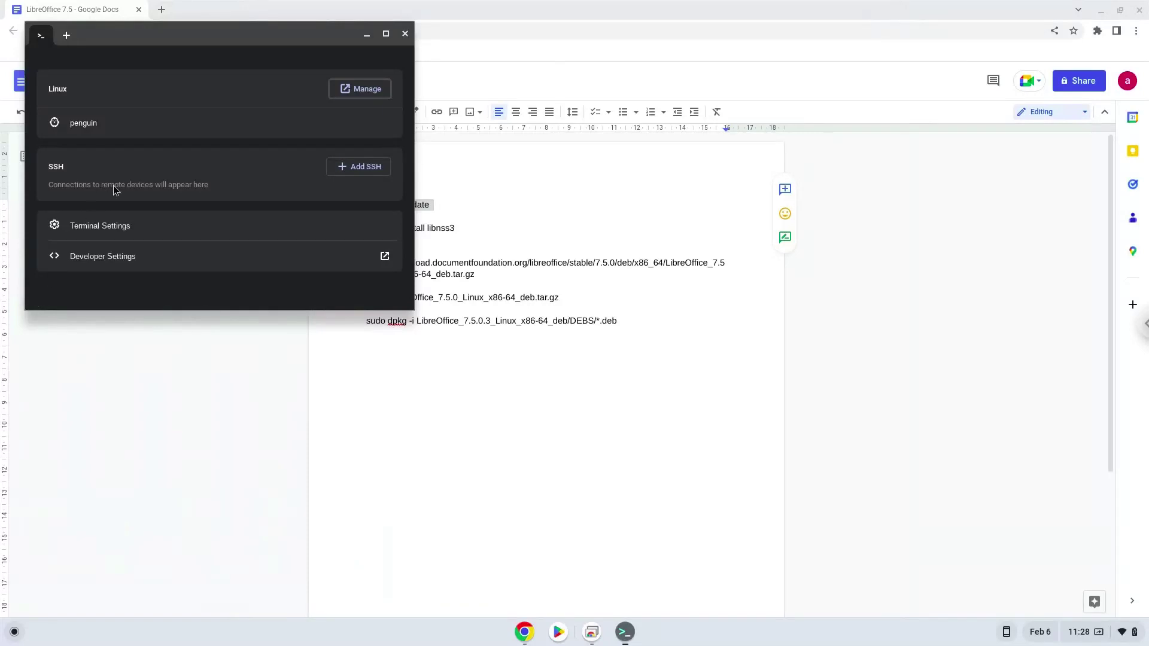
pyautogui.doubleClick(229, 34)
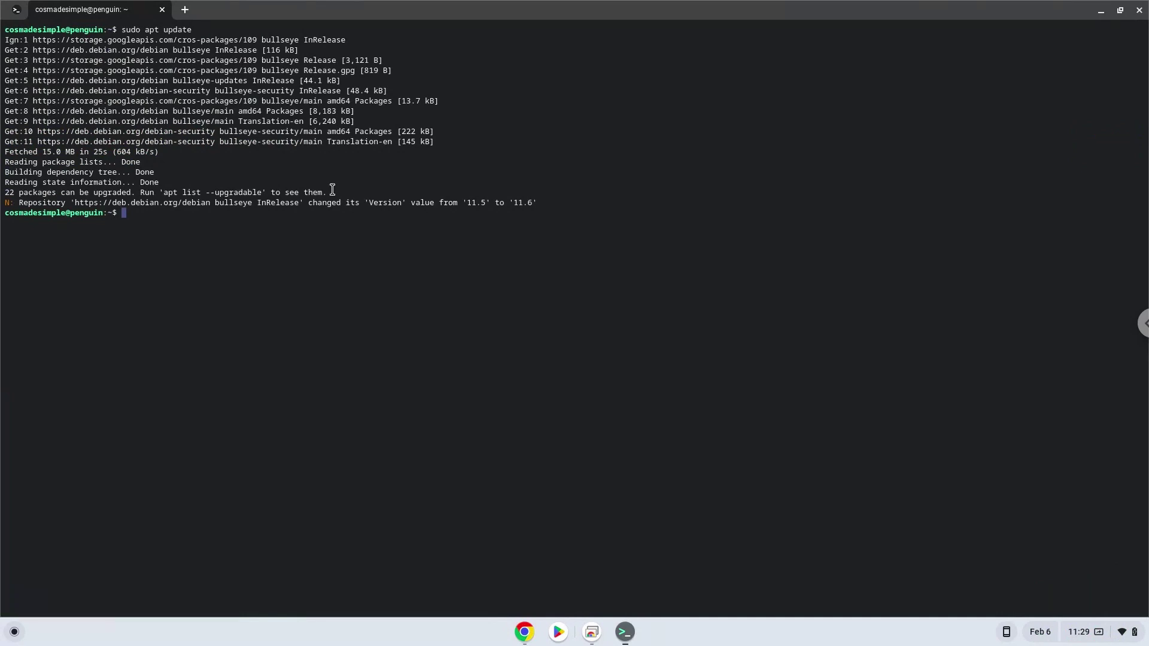
pyautogui.click(525, 634)
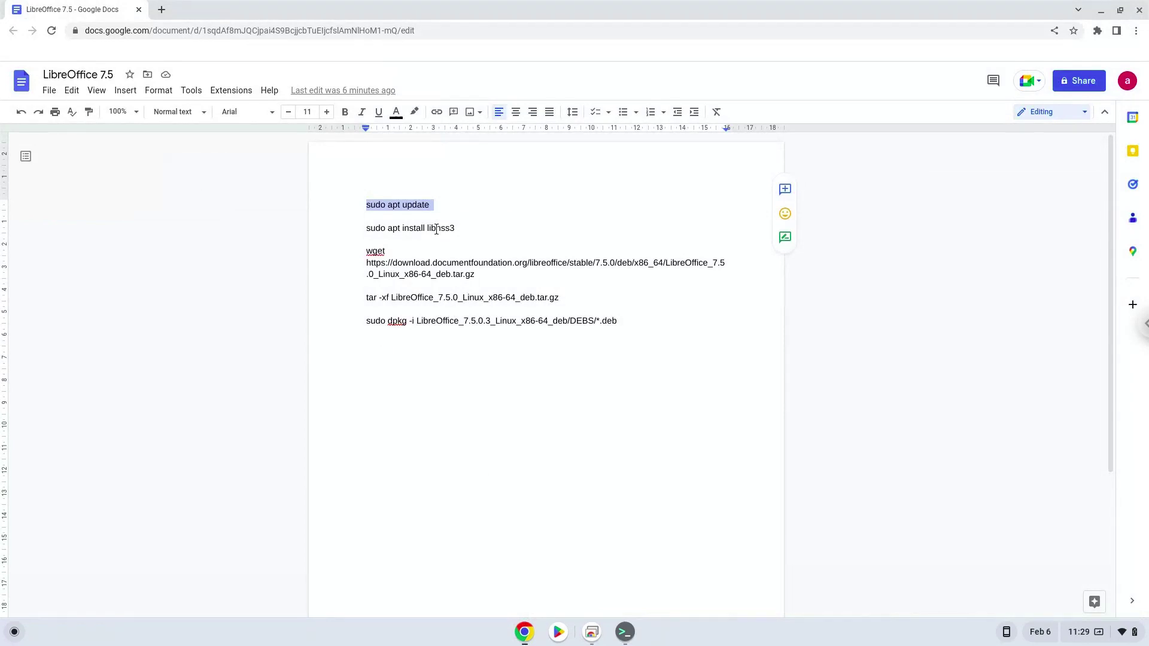
pyautogui.tripleClick(436, 229)
pyautogui.rightClick(436, 229)
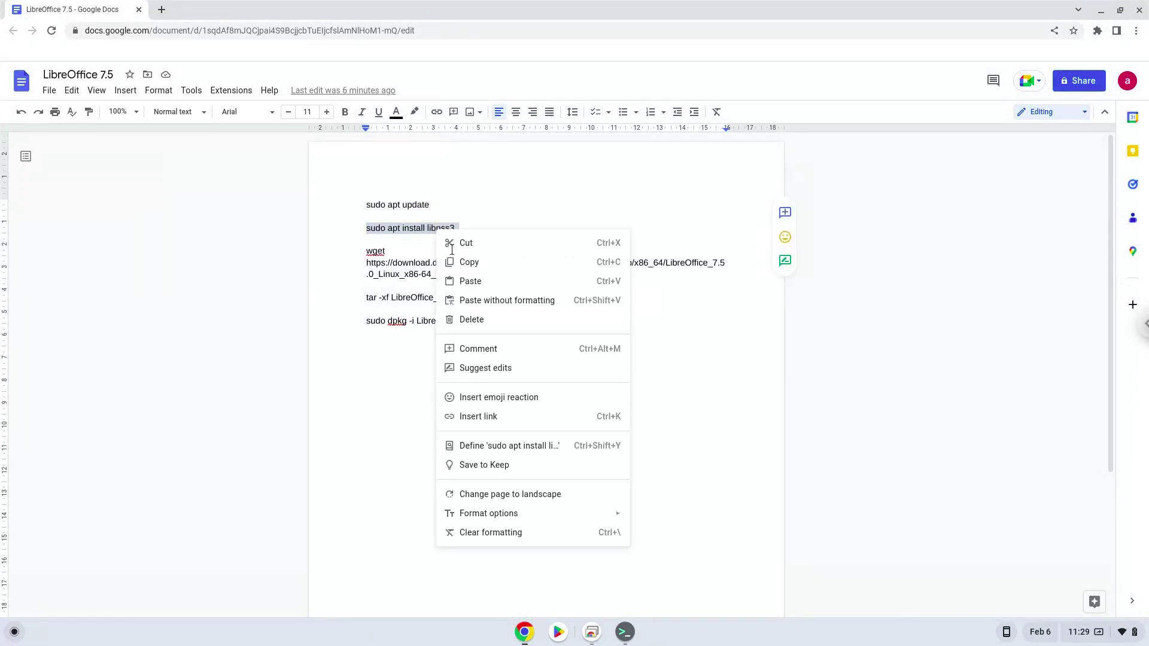
pyautogui.click(457, 262)
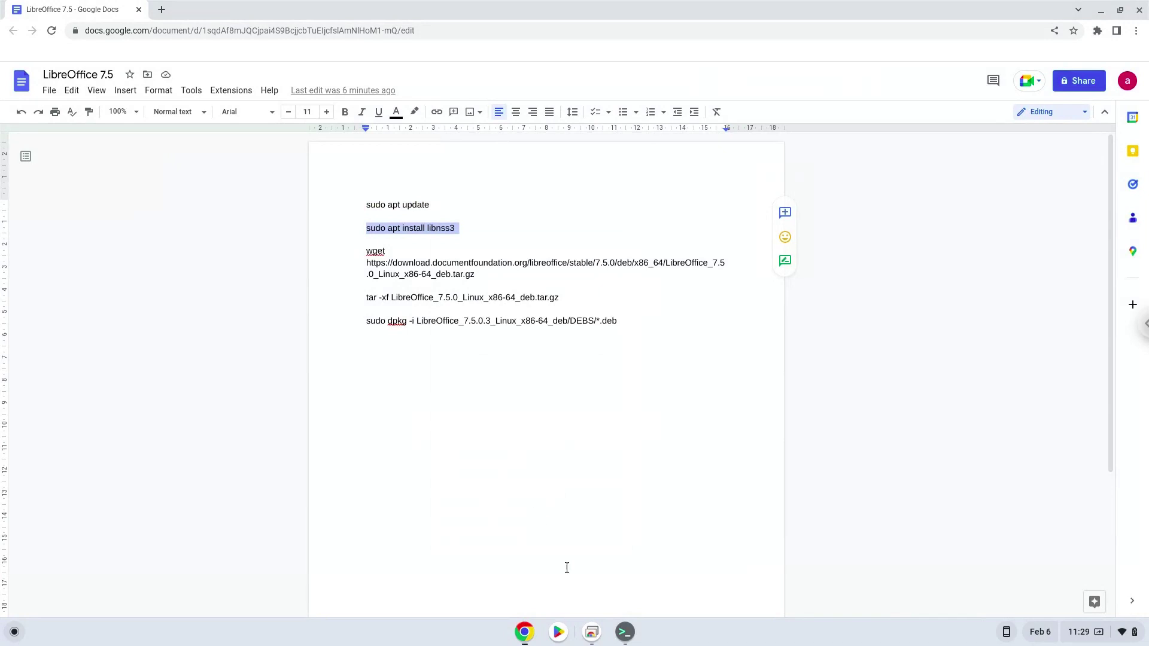
# Step: Run 'sudo apt install libnss3' in Terminal, confirming to install libnss3 and libnspr4
pyautogui.click(618, 639)
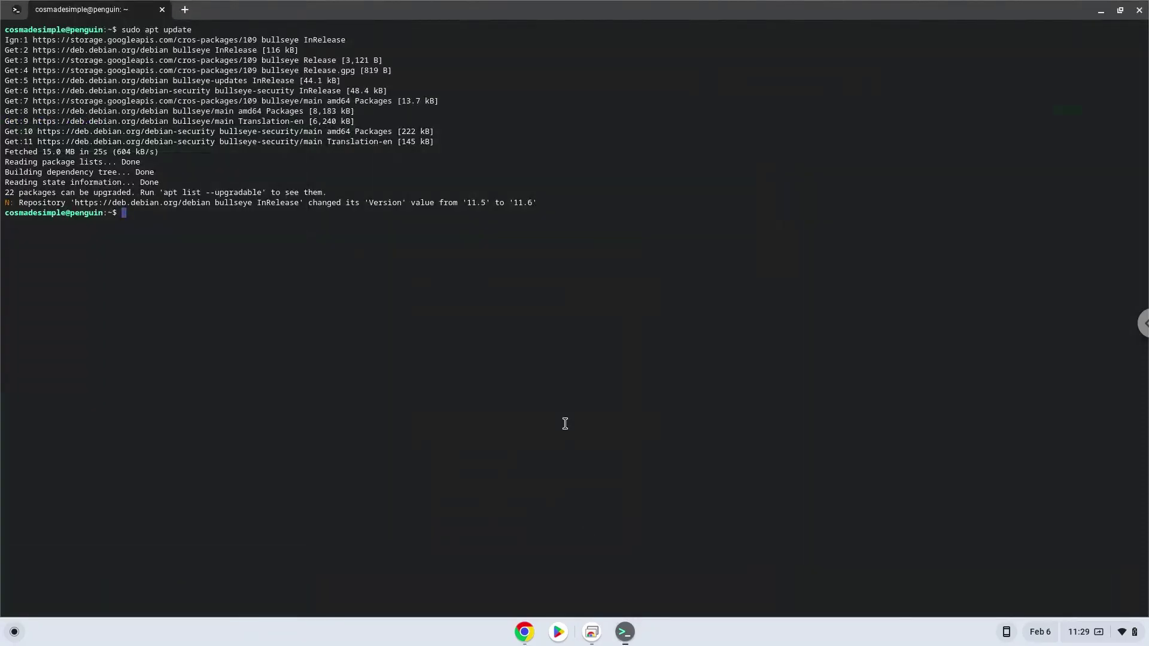
pyautogui.hotkey('ctrl', 'shift', 'v')
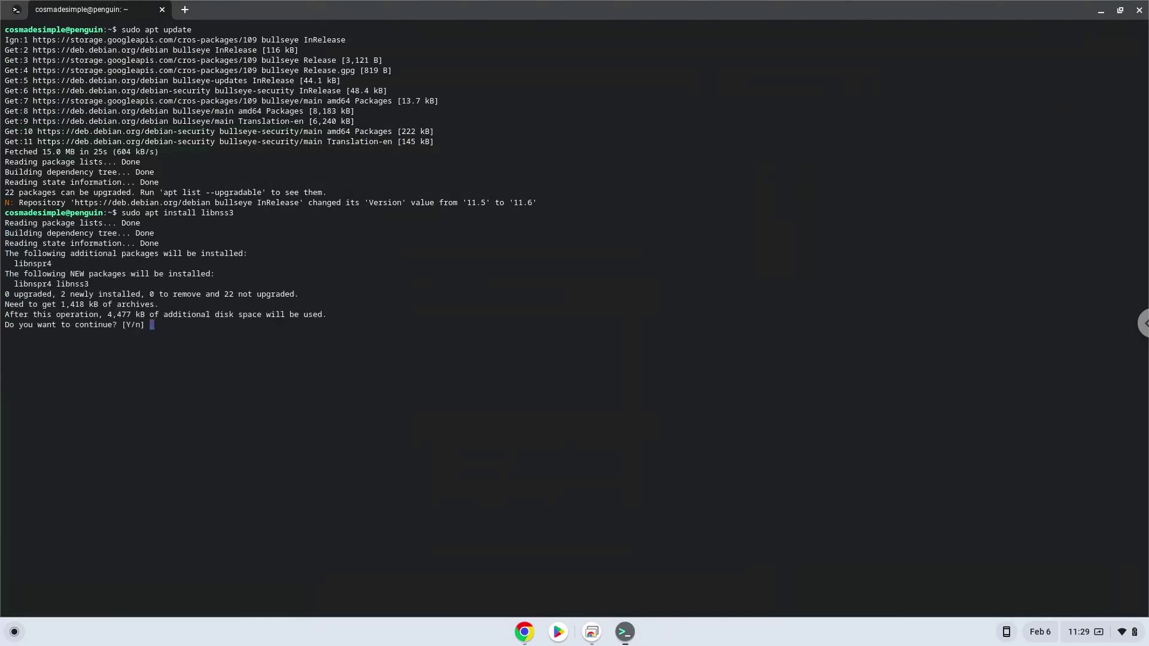
pyautogui.press('Return')
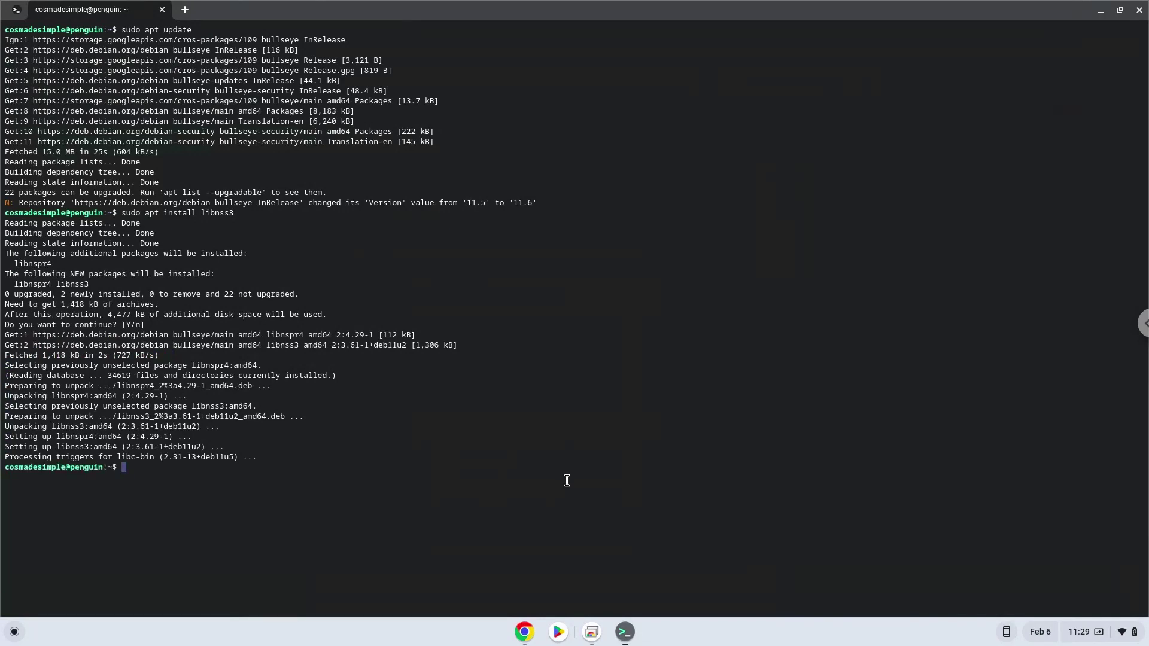
# Step: Copy the wget command for LibreOffice_7.5.0_Linux_x86-64_deb.tar.gz from the Docs notes
pyautogui.click(522, 630)
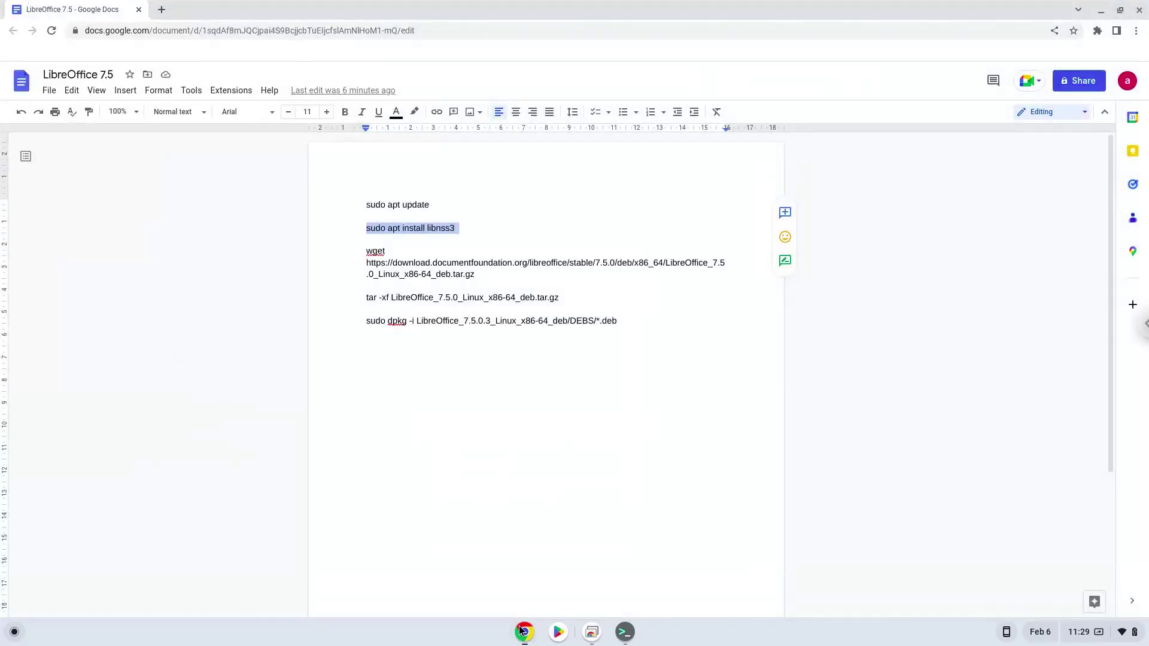
pyautogui.tripleClick(443, 262)
pyautogui.rightClick(444, 259)
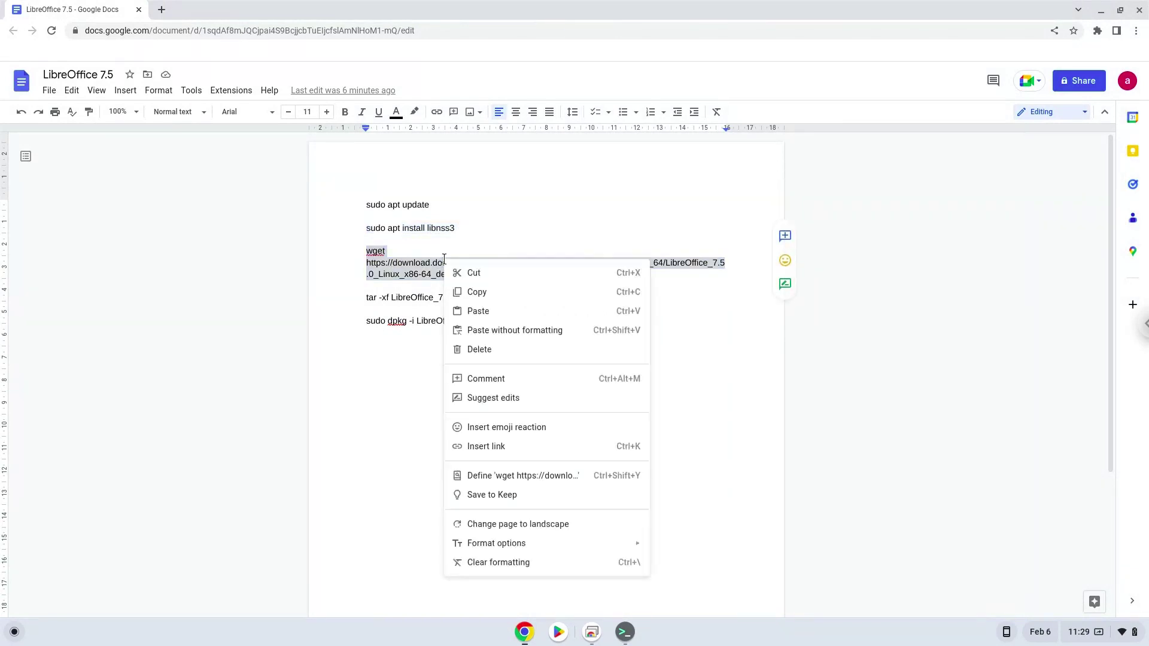
pyautogui.click(470, 293)
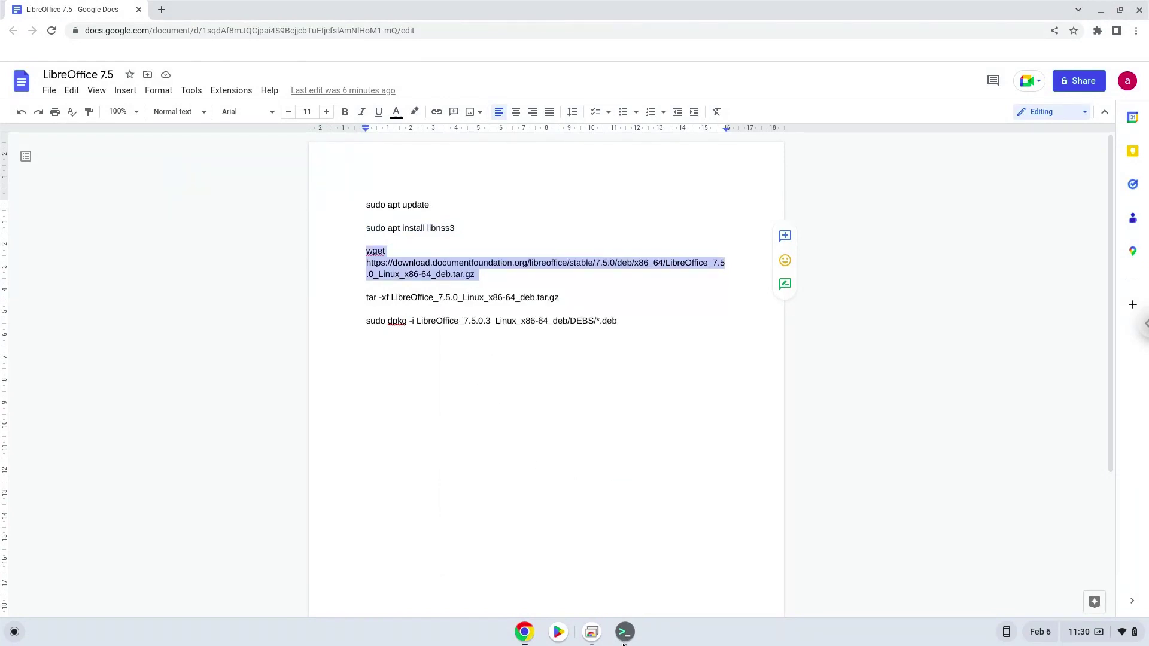
# Step: Download the 189 MB LibreOffice archive with wget, then copy the 'tar -xf' extraction command
pyautogui.click(624, 632)
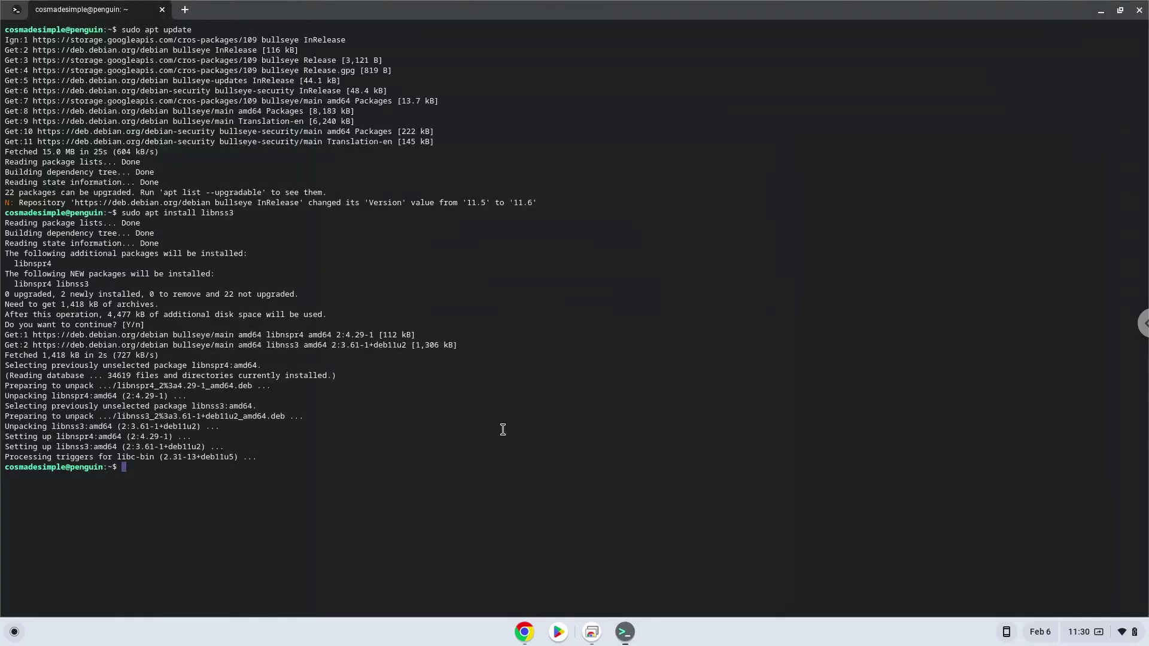
pyautogui.hotkey('ctrl', 'shift', 'v')
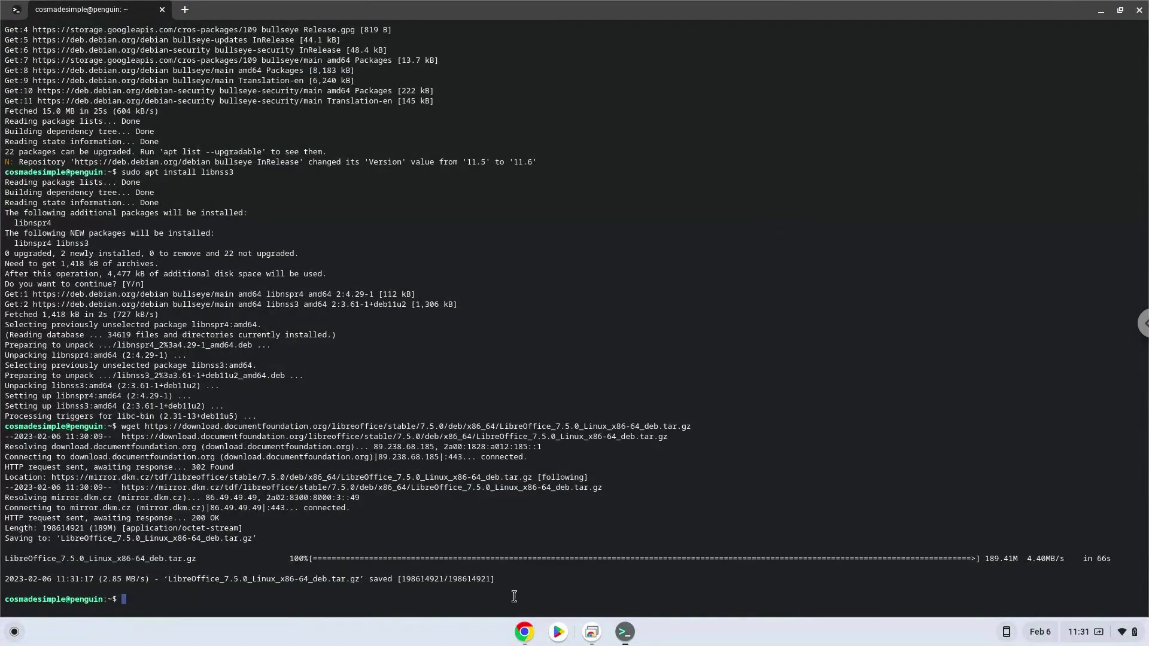
pyautogui.click(523, 632)
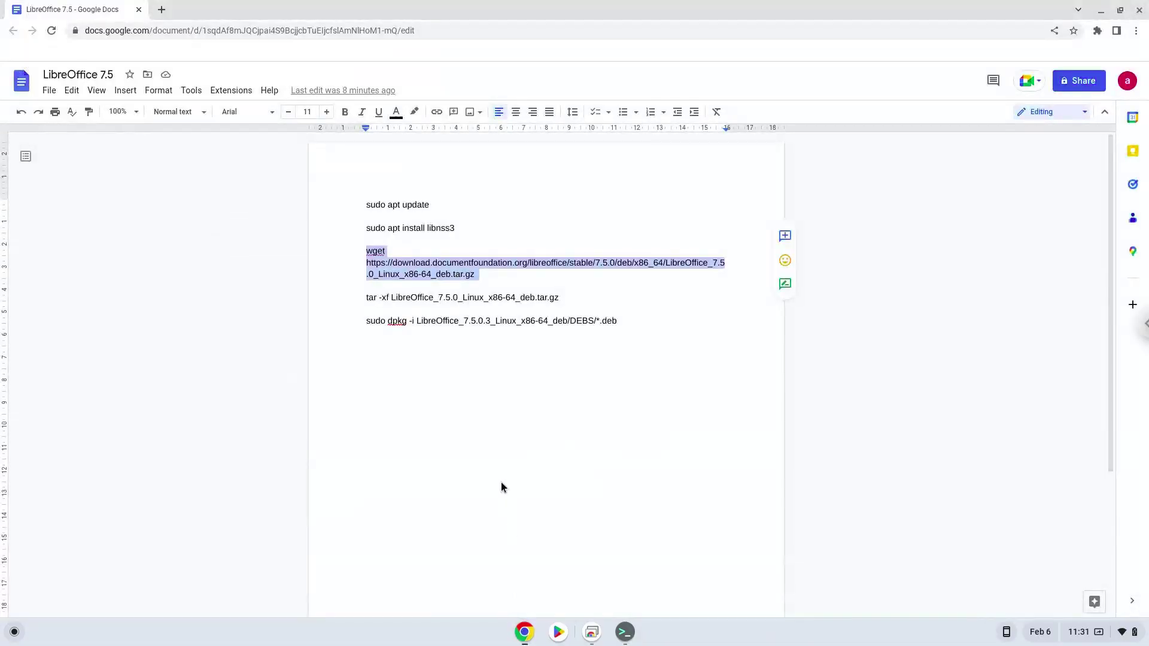
pyautogui.tripleClick(477, 299)
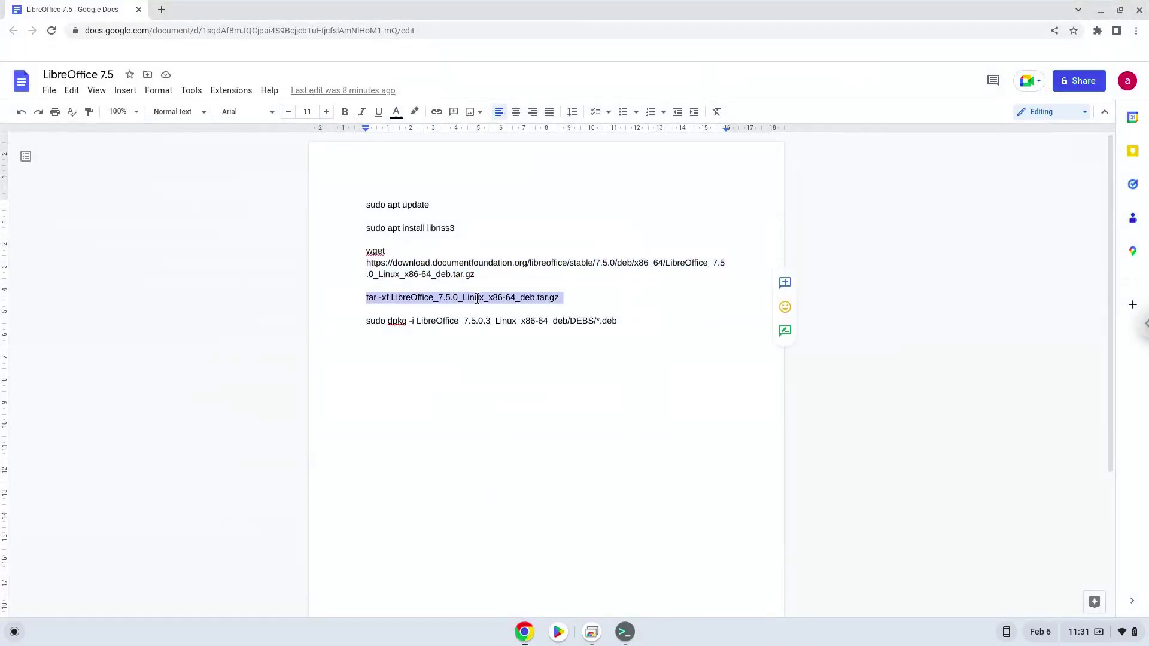
pyautogui.rightClick(477, 299)
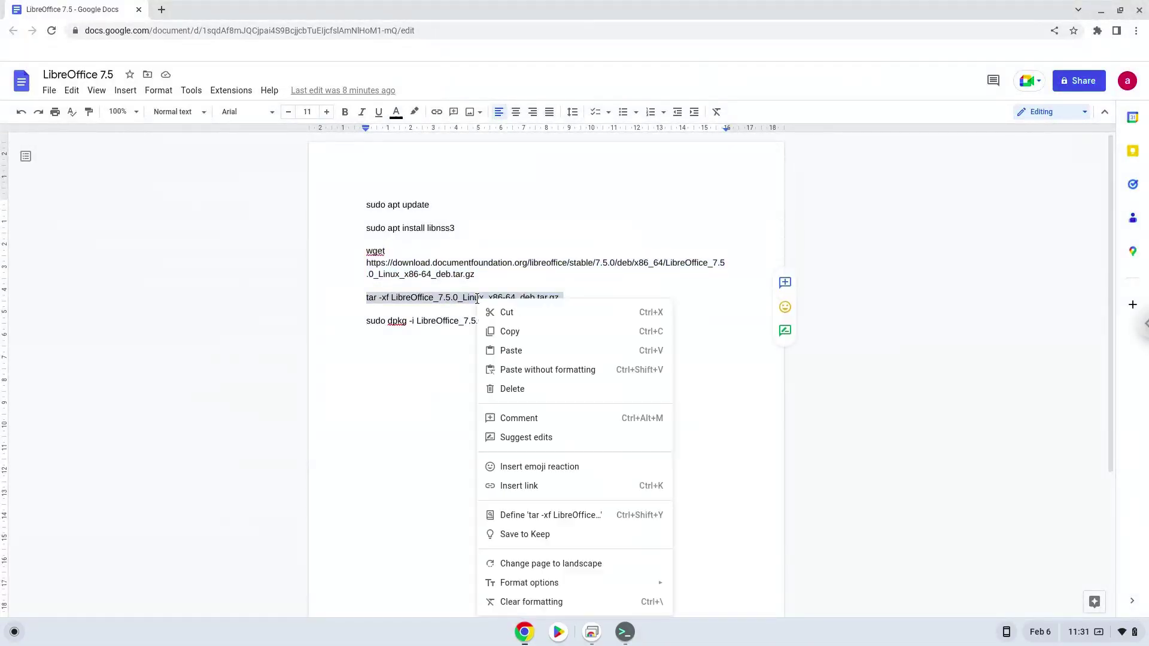
pyautogui.click(511, 334)
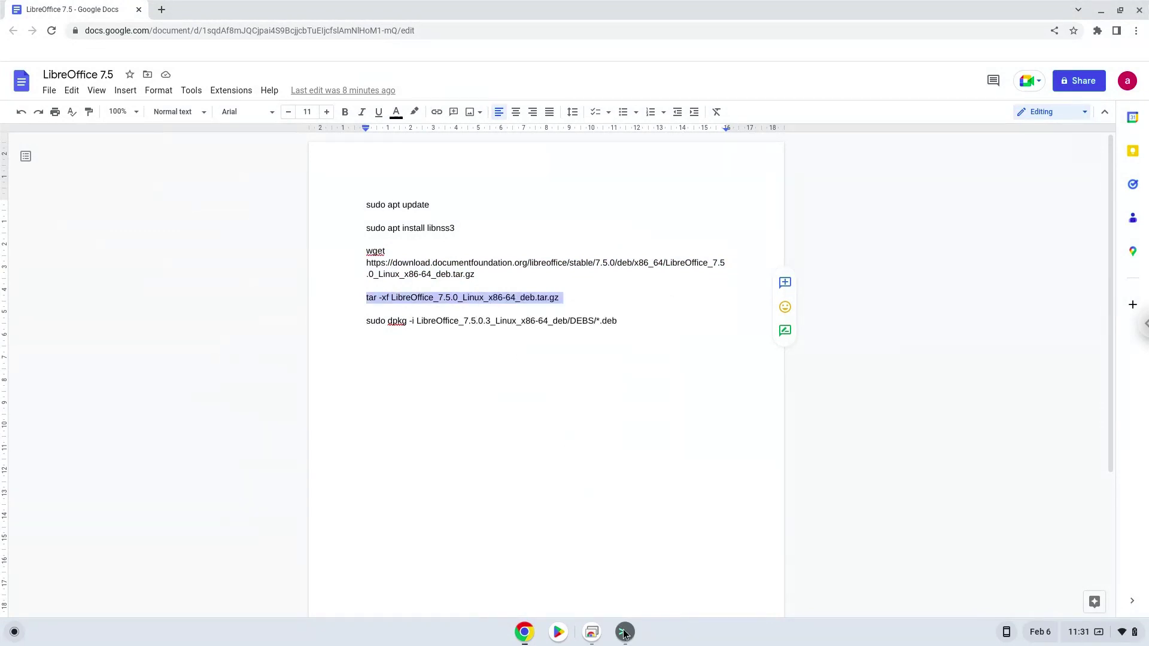
# Step: Extract LibreOffice_7.5.0_Linux_x86-64_deb.tar.gz in Terminal with the pasted 'tar -xf' command
pyautogui.hotkey('alt', 'Tab')
pyautogui.hotkey('ctrl', 'shift', 'v')
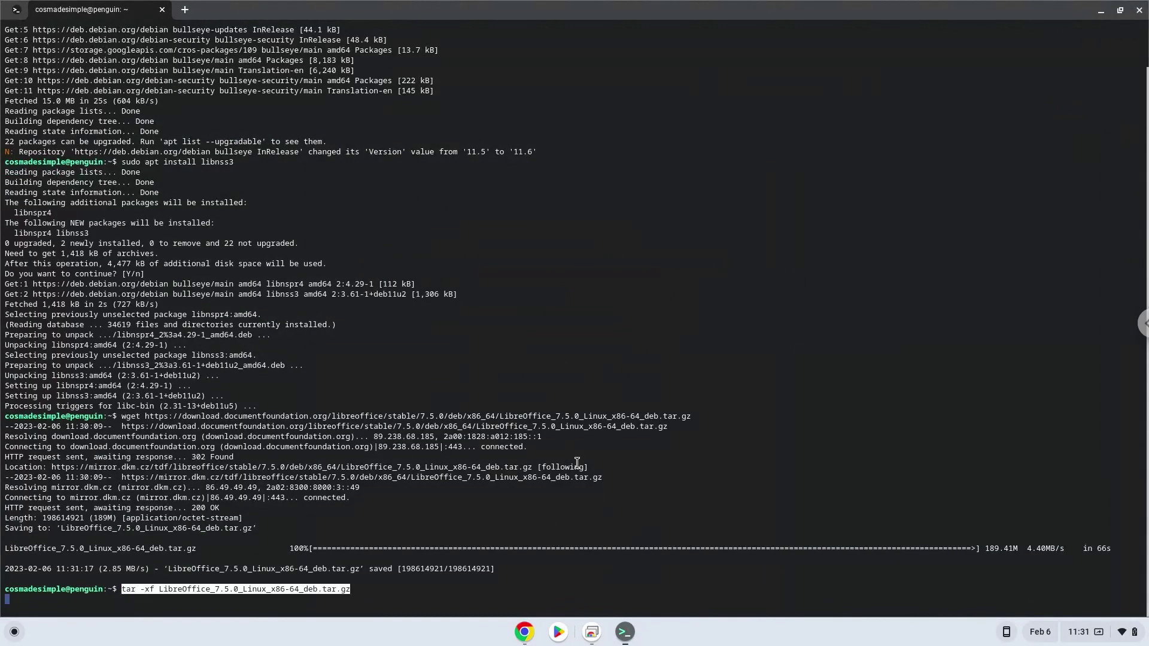
pyautogui.press('Return')
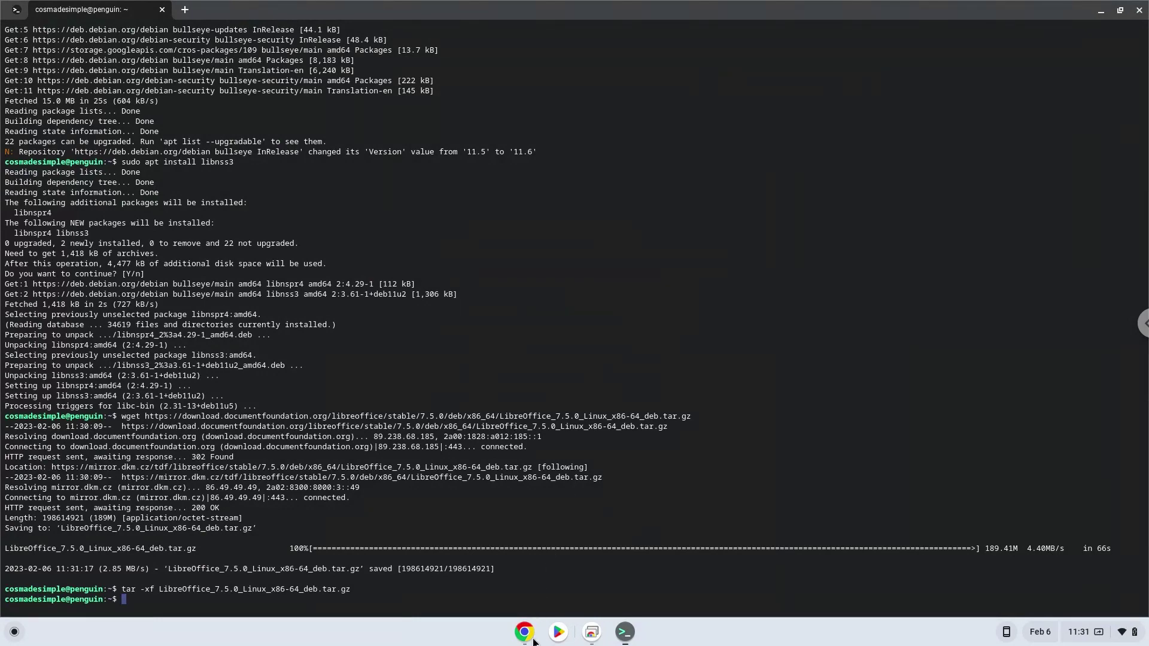
# Step: Copy the 'sudo dpkg' install command from the Docs notes
pyautogui.click(529, 635)
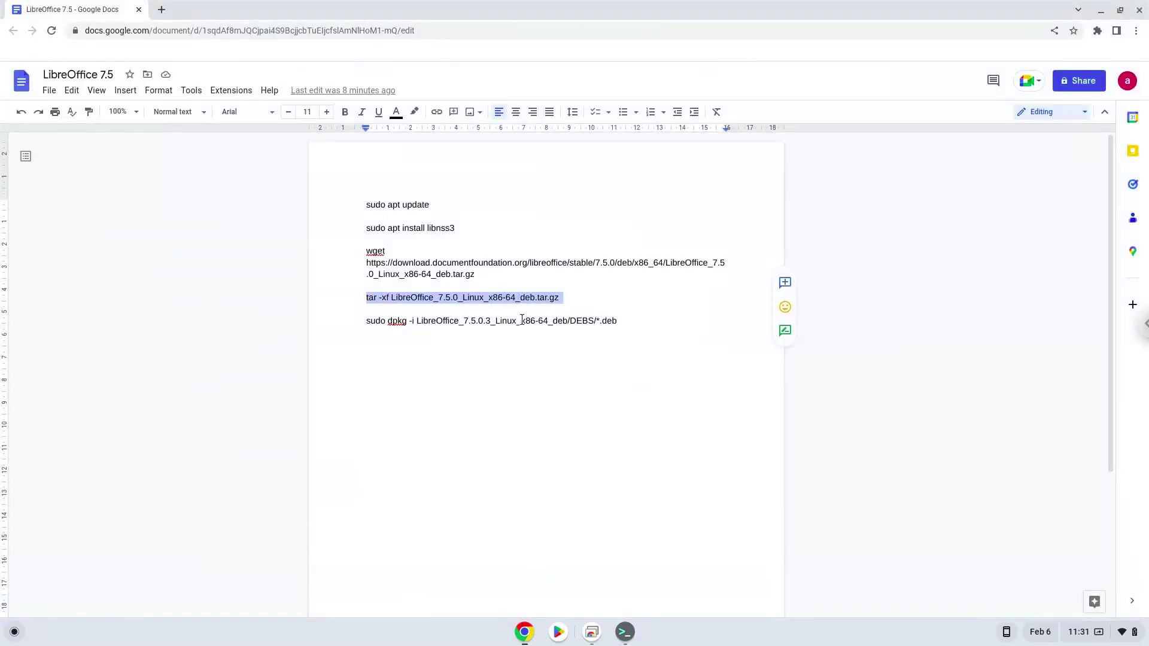
pyautogui.tripleClick(522, 320)
pyautogui.rightClick(521, 320)
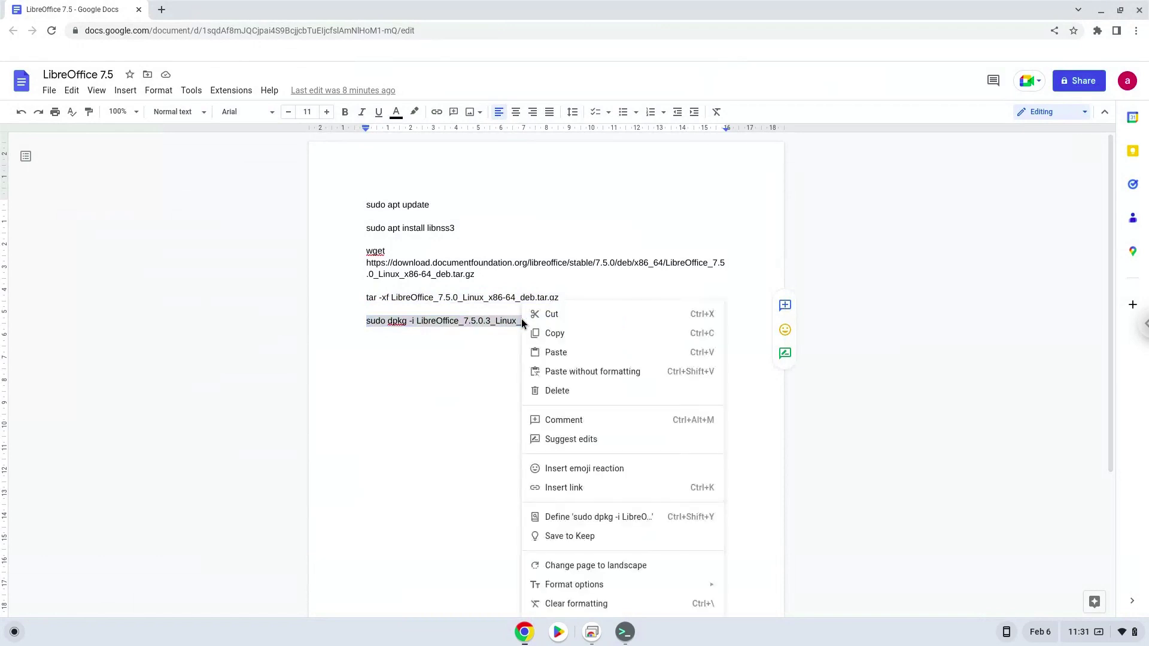
pyautogui.click(550, 333)
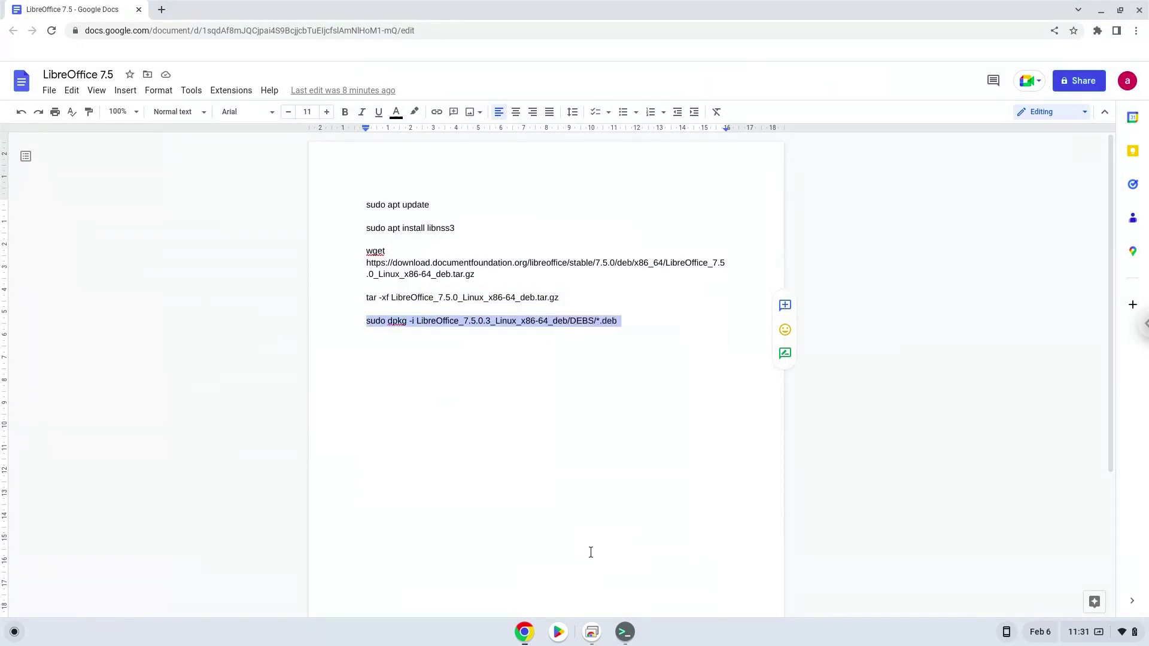
# Step: Install the LibreOffice 7.5.0.3 packages with 'sudo dpkg -i', then close Terminal choosing Leave
pyautogui.click(624, 632)
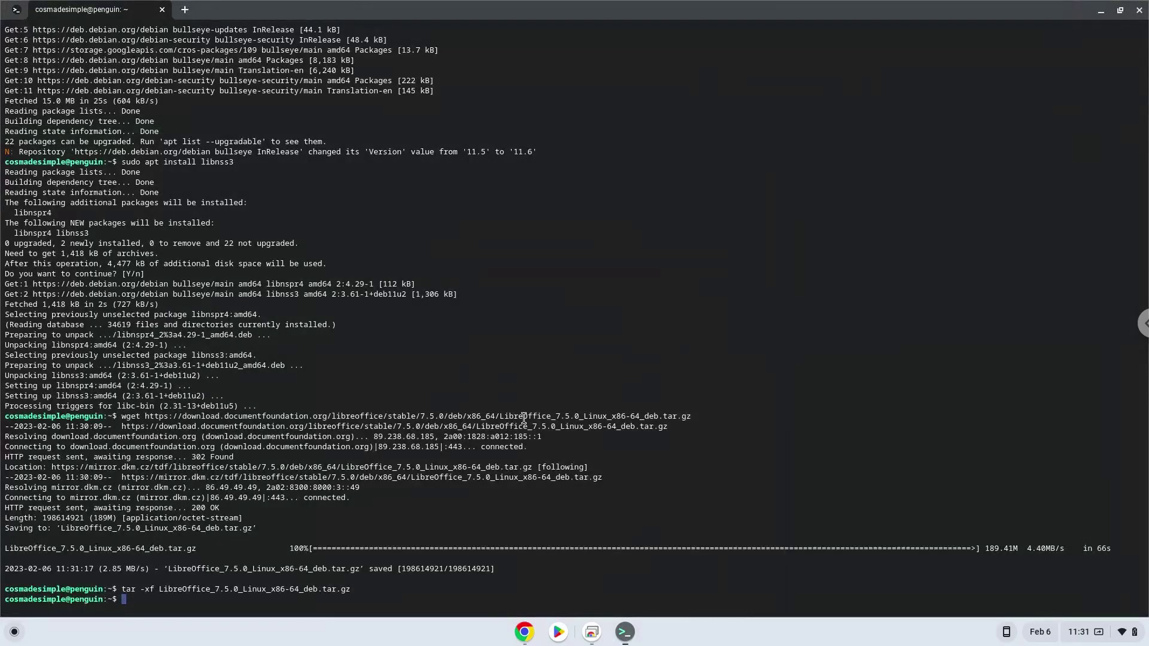
pyautogui.hotkey('ctrl', 'shift', 'v')
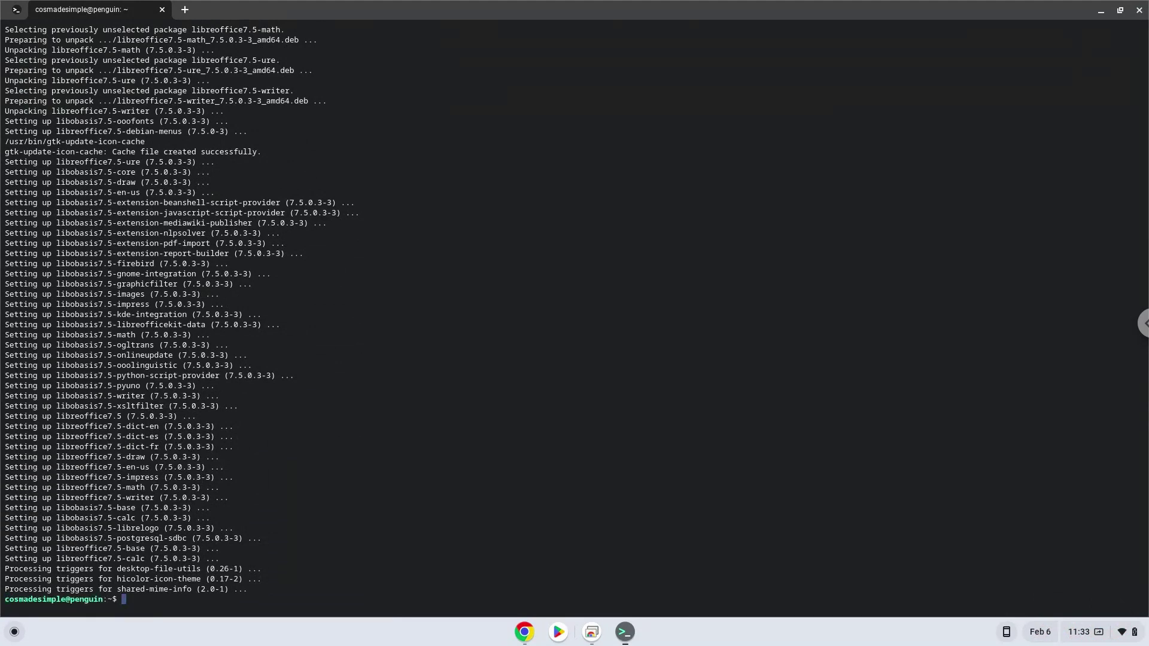
pyautogui.click(1139, 13)
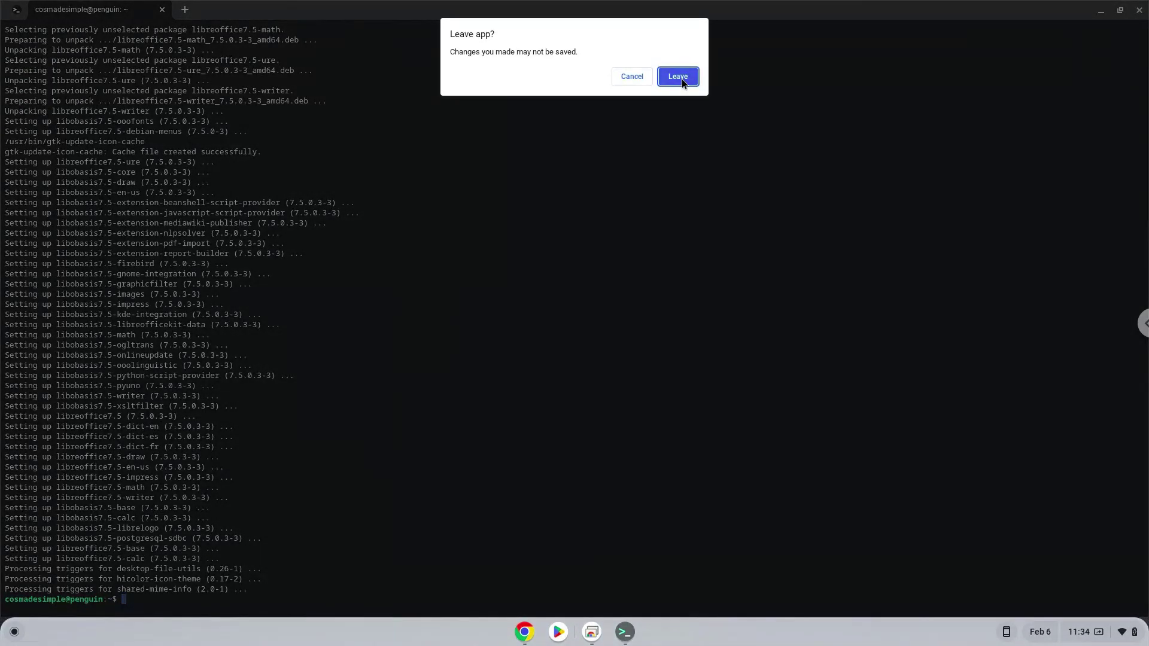
pyautogui.click(677, 76)
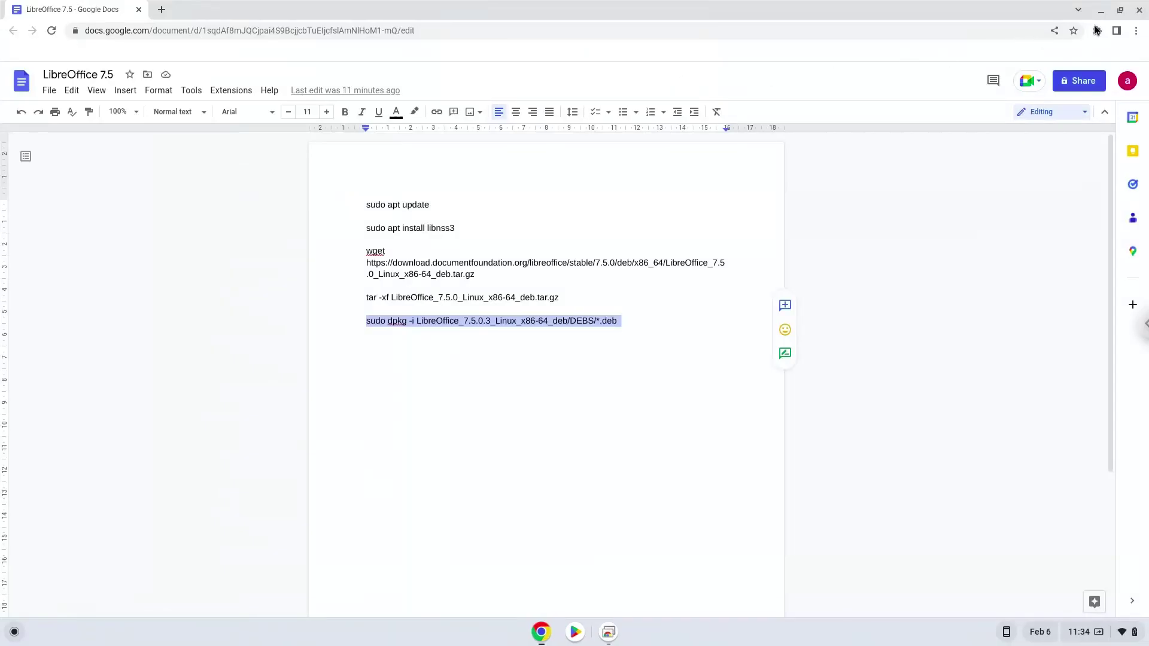
# Step: Close Chrome and launch LibreOffice Writer from the launcher's Linux apps folder
pyautogui.click(1139, 13)
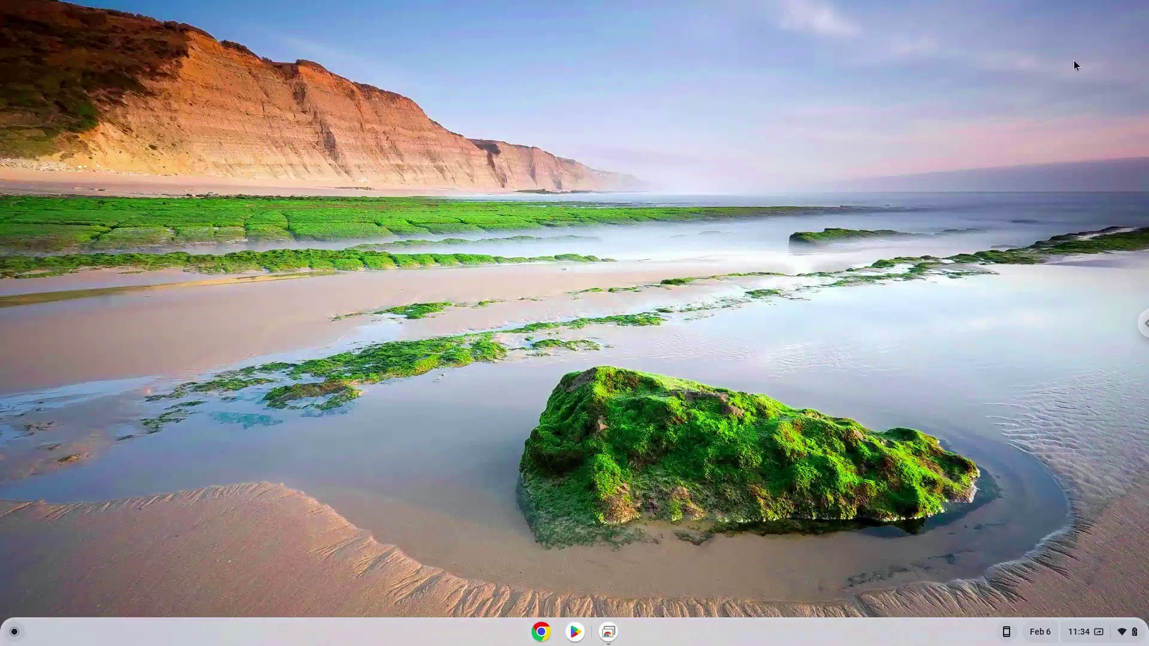
pyautogui.click(16, 634)
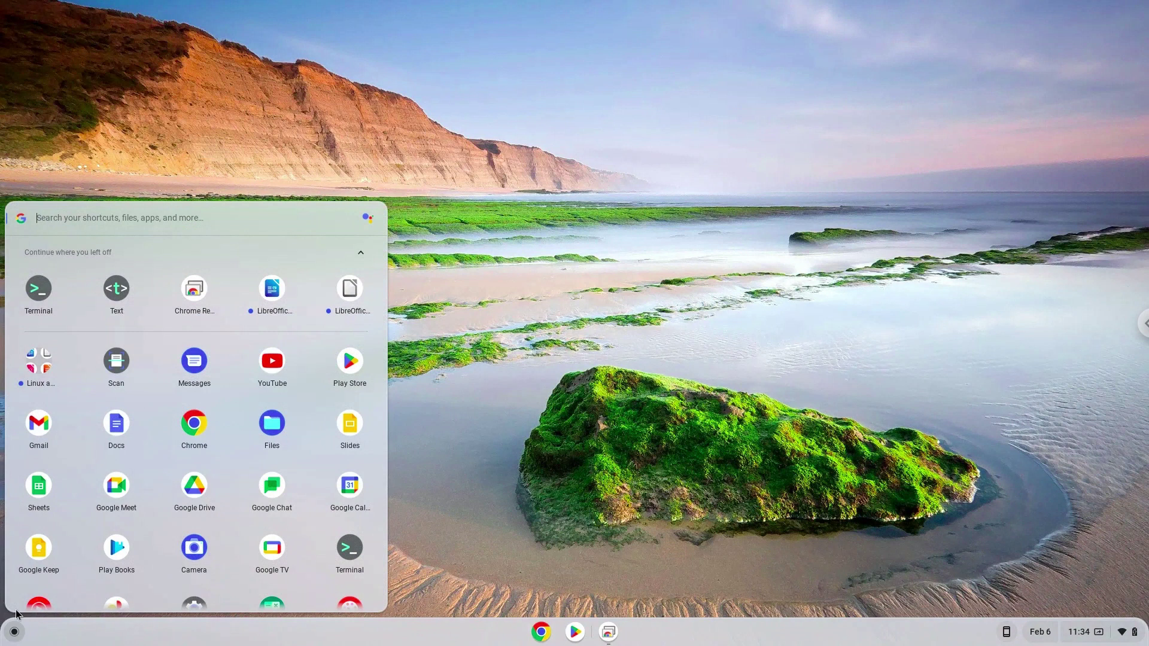
pyautogui.click(40, 368)
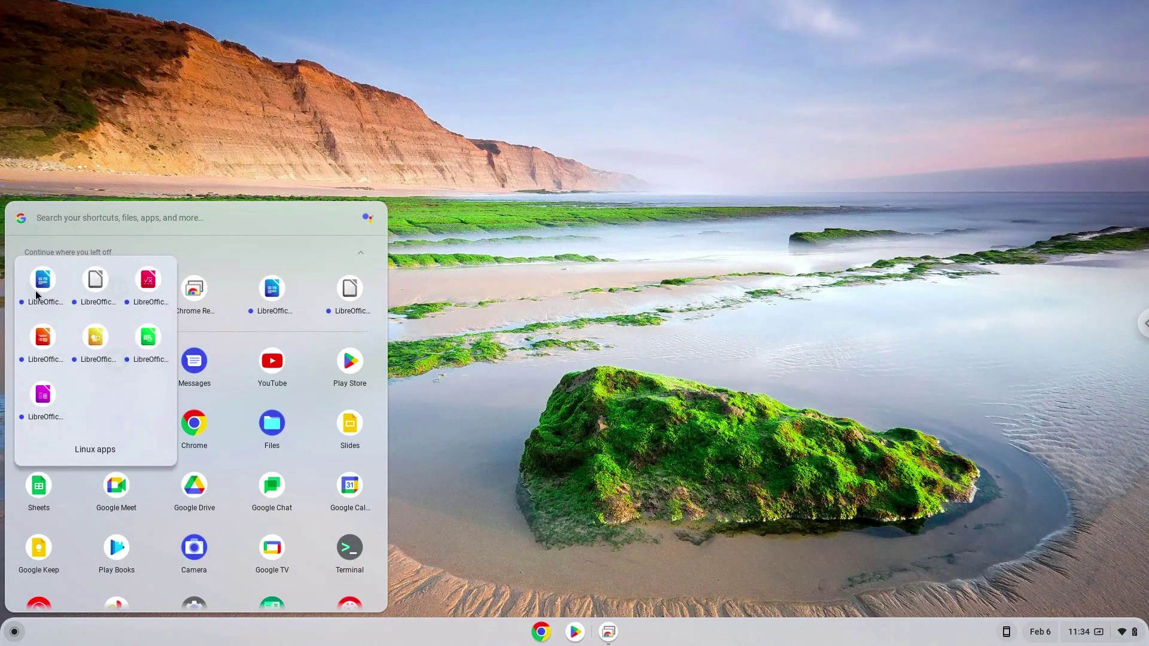
pyautogui.click(34, 279)
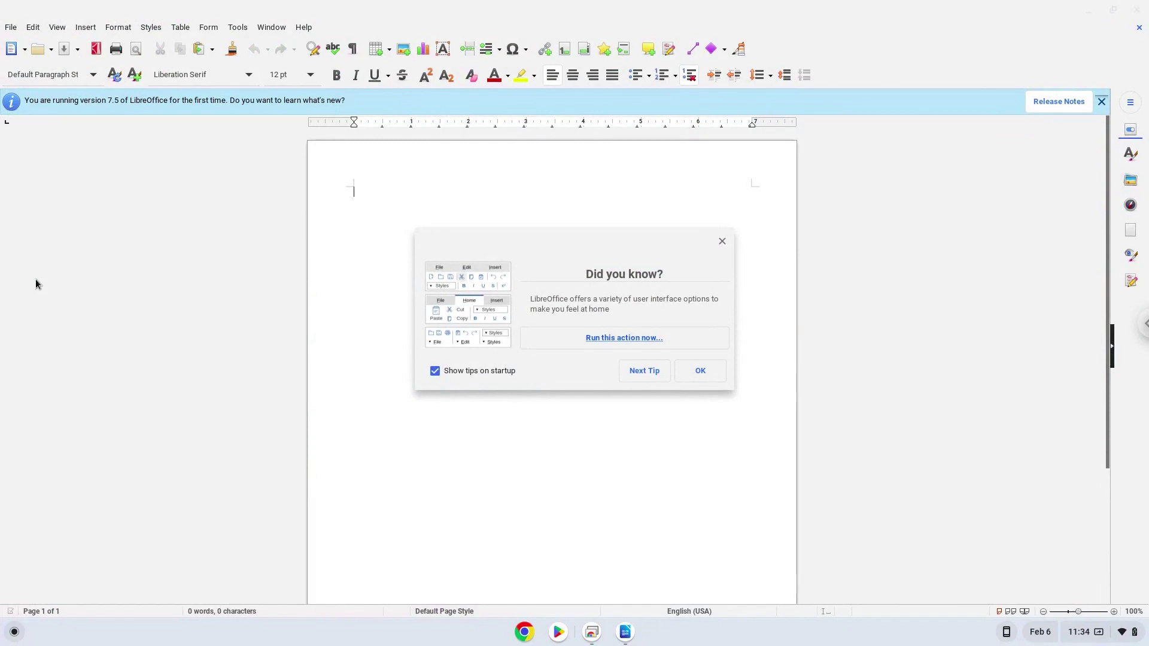
# Step: Turn off 'Show tips on startup' and dismiss the Did you know? tips dialog
pyautogui.click(450, 371)
pyautogui.click(697, 375)
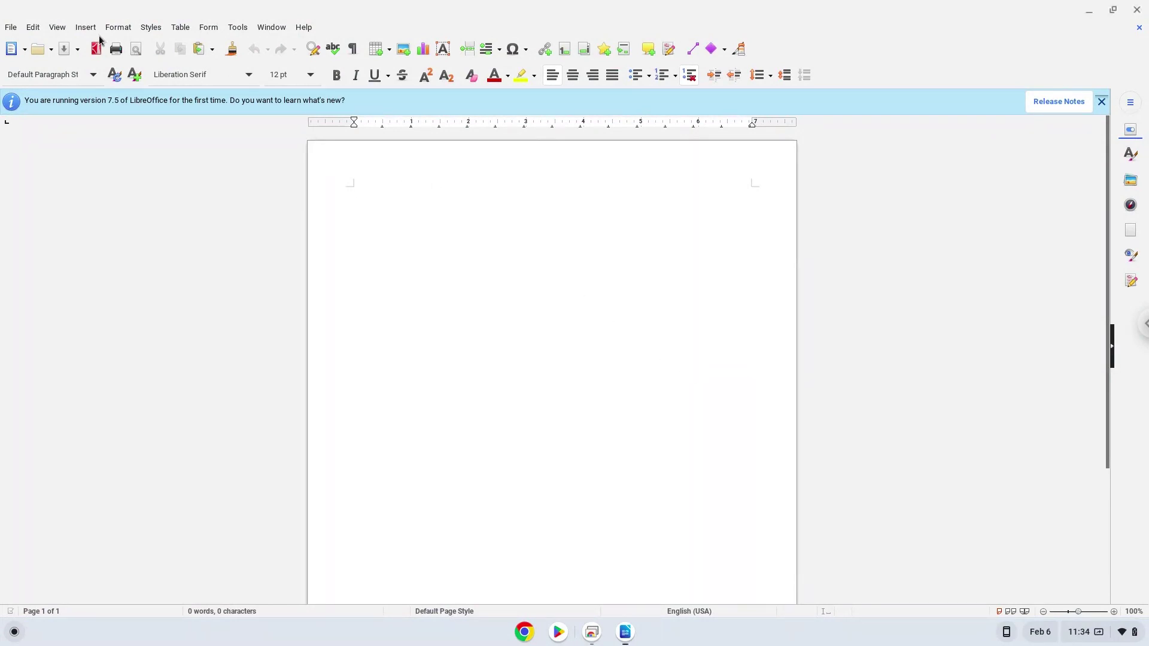
# Step: Choose the Tabbed user interface variant and apply it to all LibreOffice modules
pyautogui.click(57, 27)
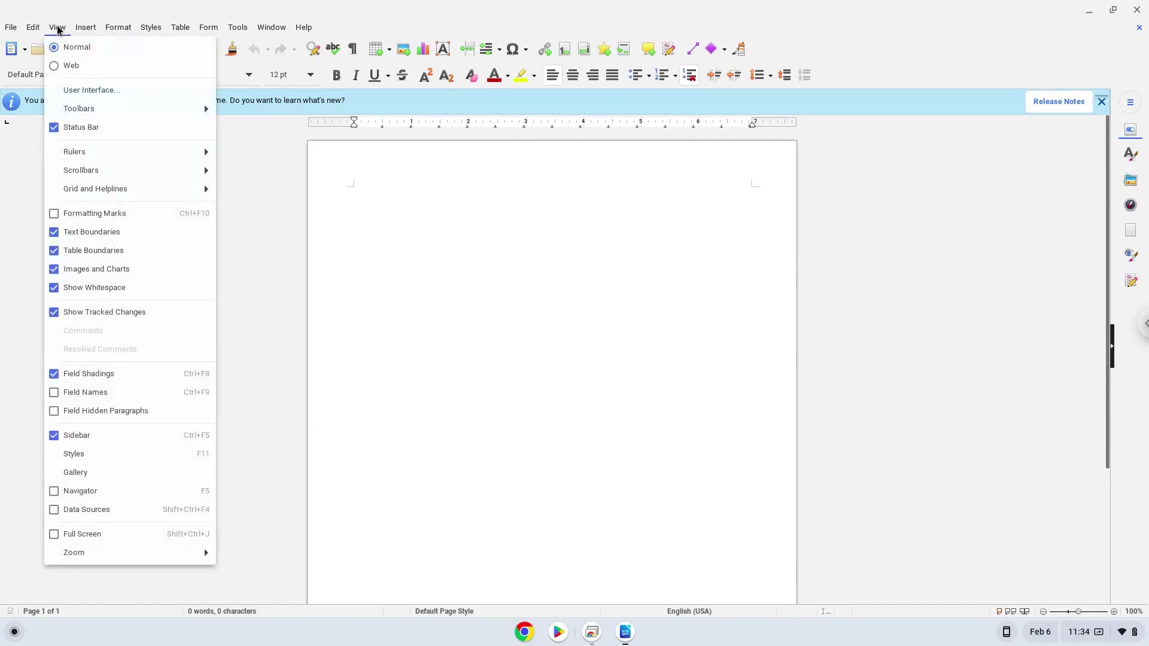
pyautogui.click(53, 94)
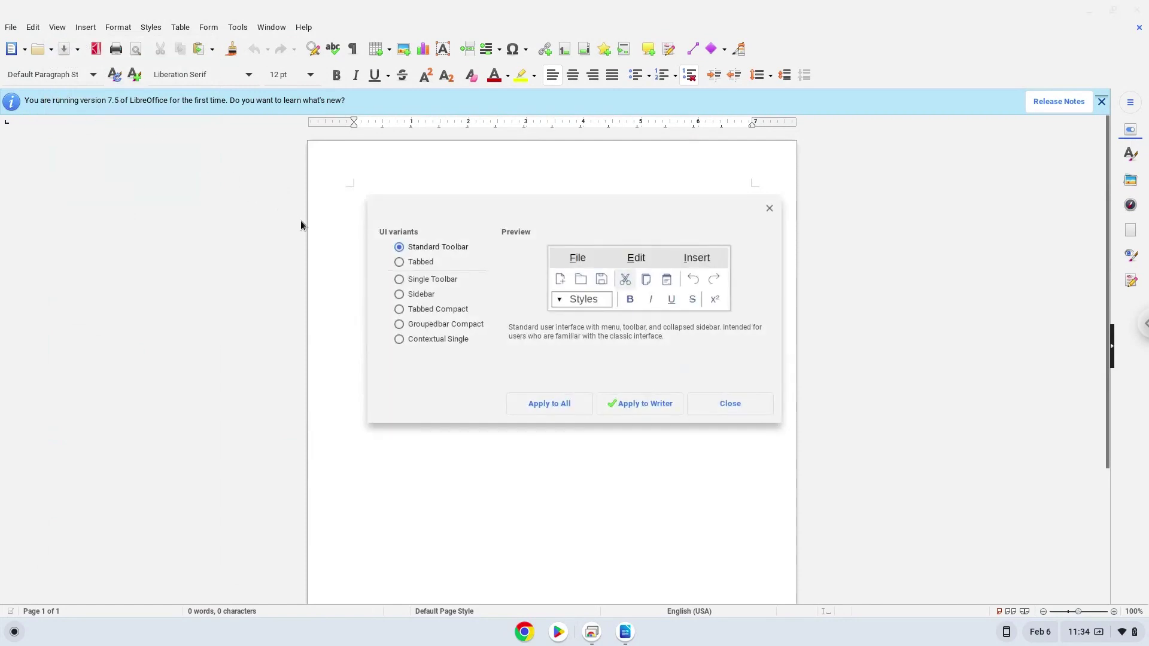
pyautogui.click(398, 263)
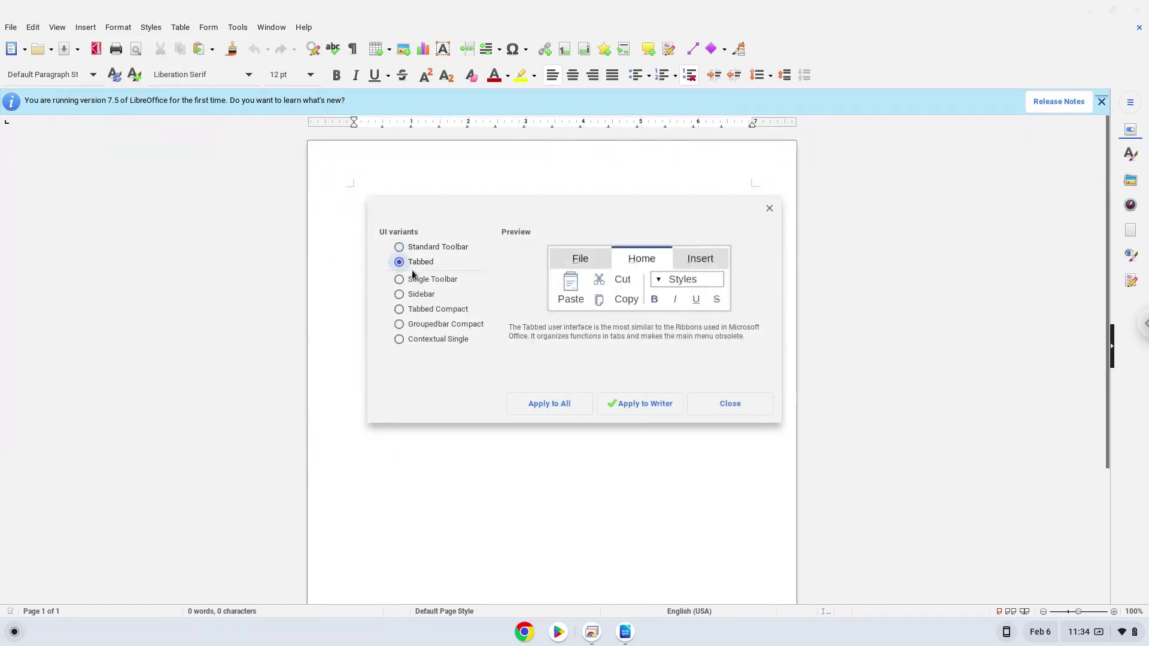
pyautogui.click(521, 403)
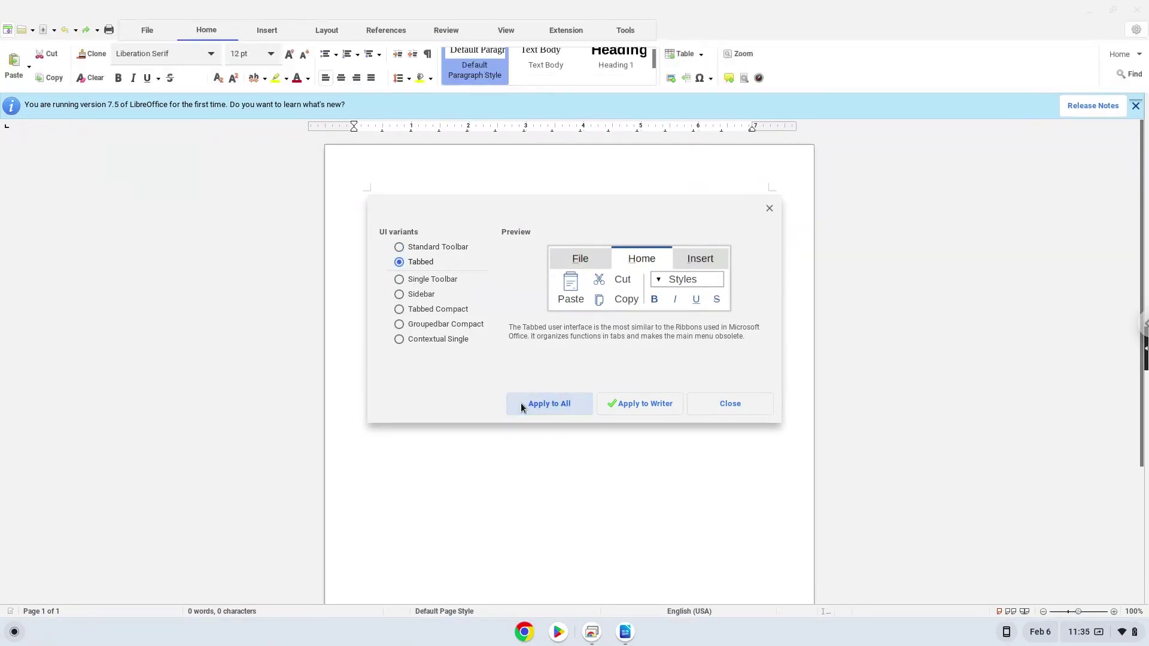
pyautogui.click(714, 402)
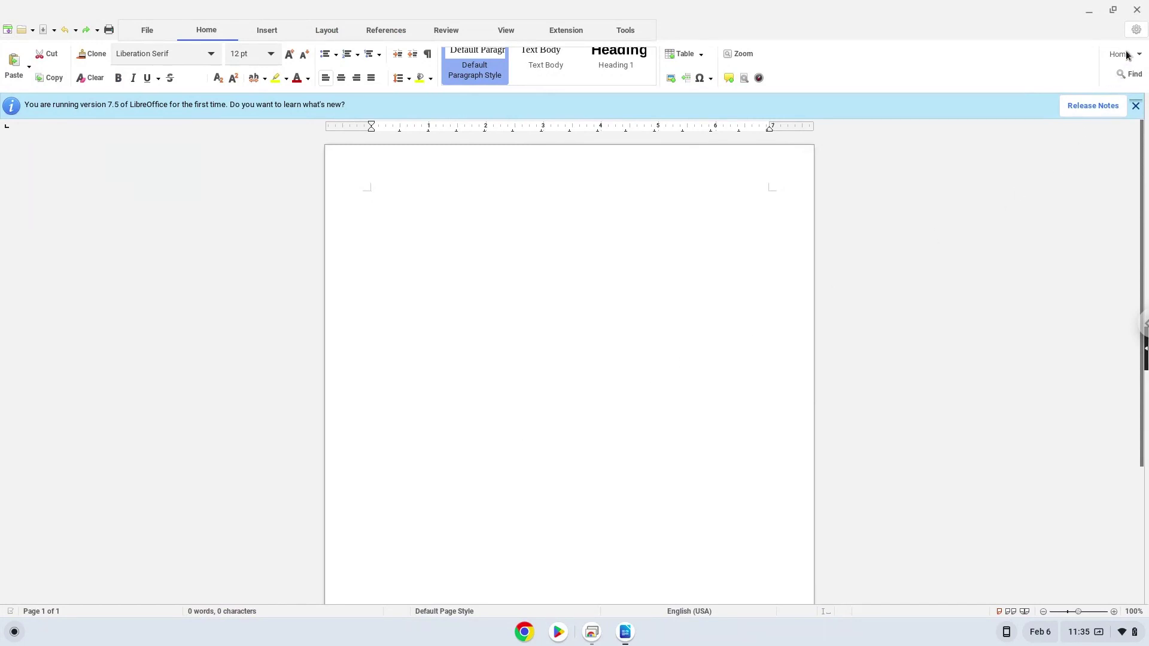
# Step: Close Writer and open Linux files in the Files app to view the LibreOffice_7.5.0.3 folder and archive
pyautogui.click(1136, 10)
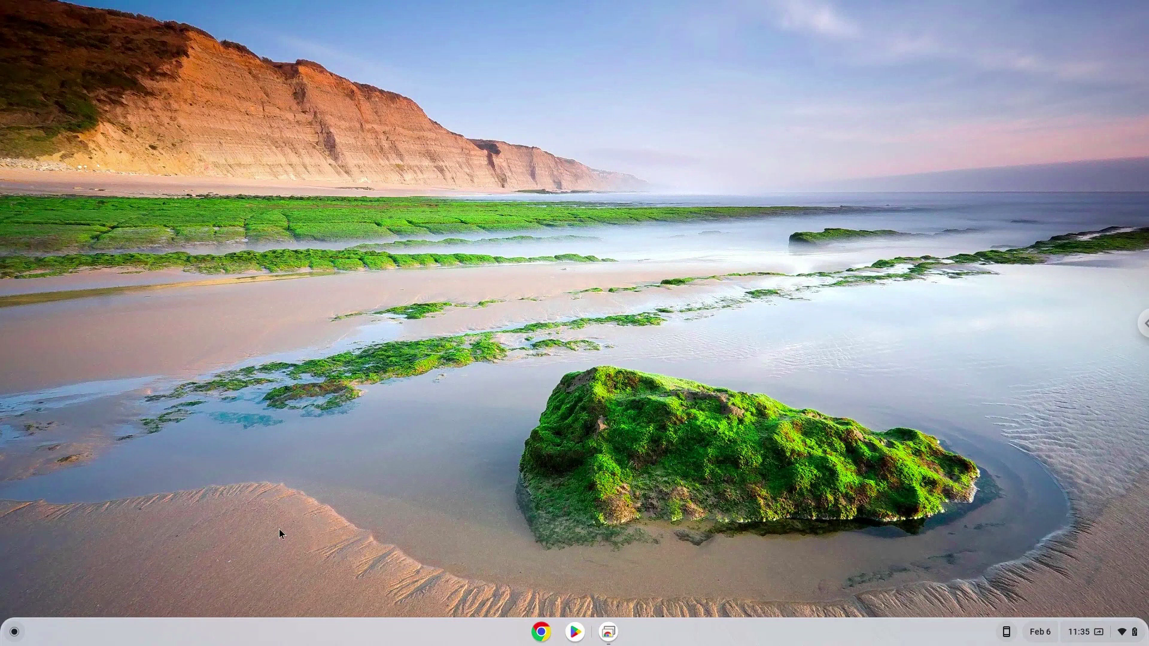
pyautogui.click(20, 631)
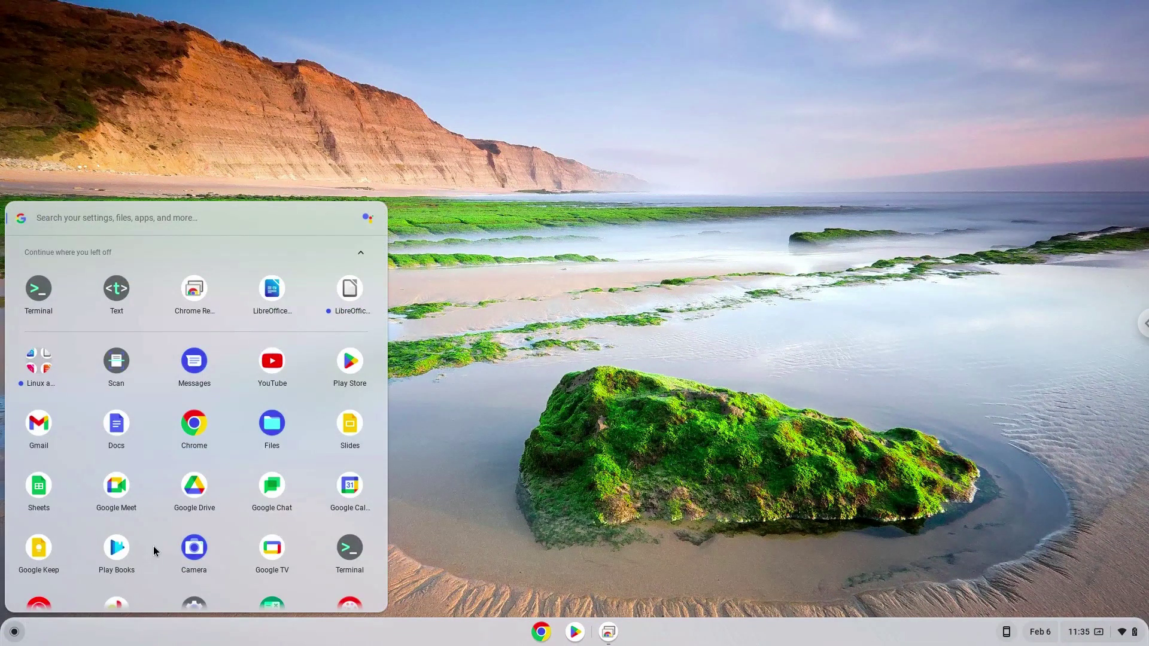
pyautogui.click(271, 424)
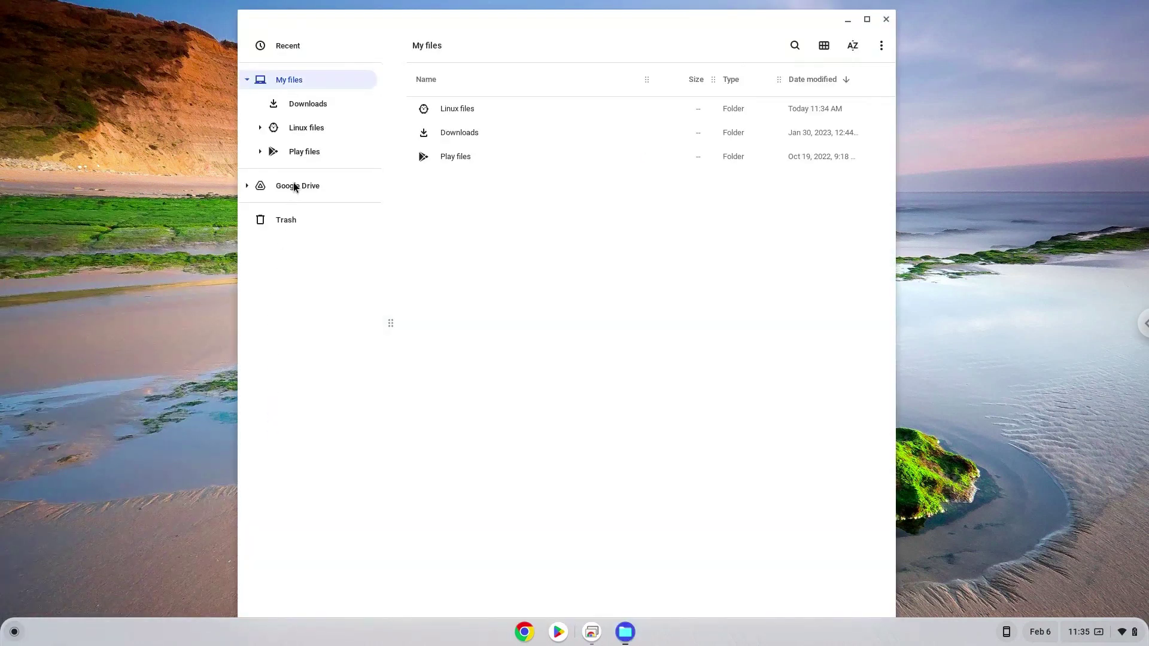
pyautogui.click(315, 134)
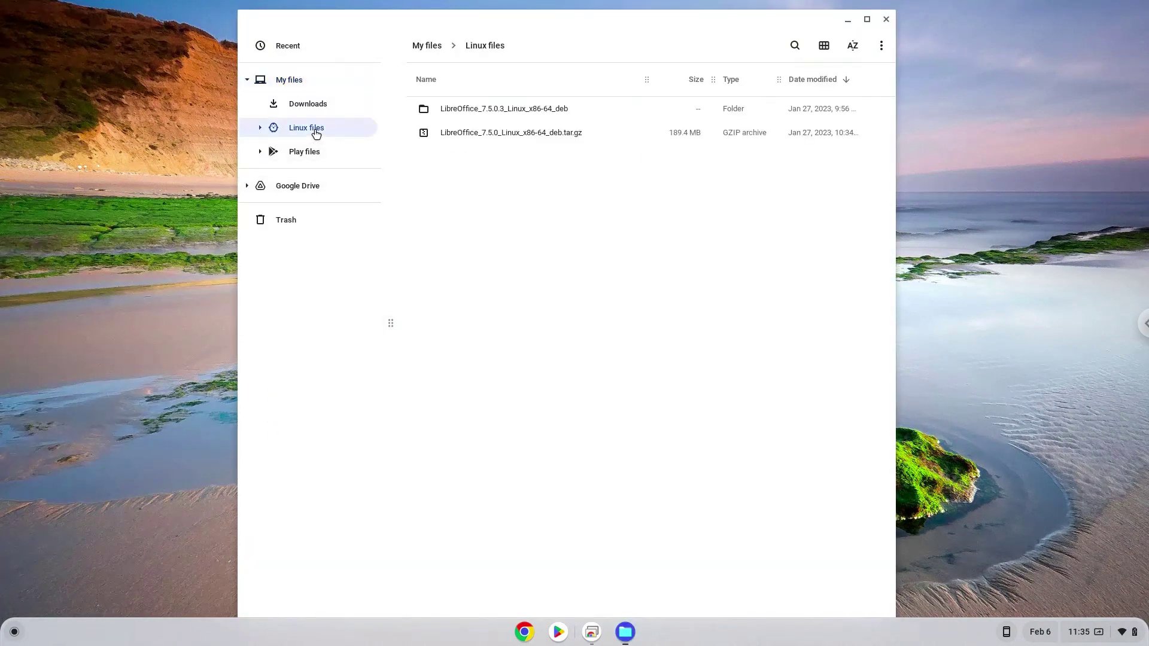